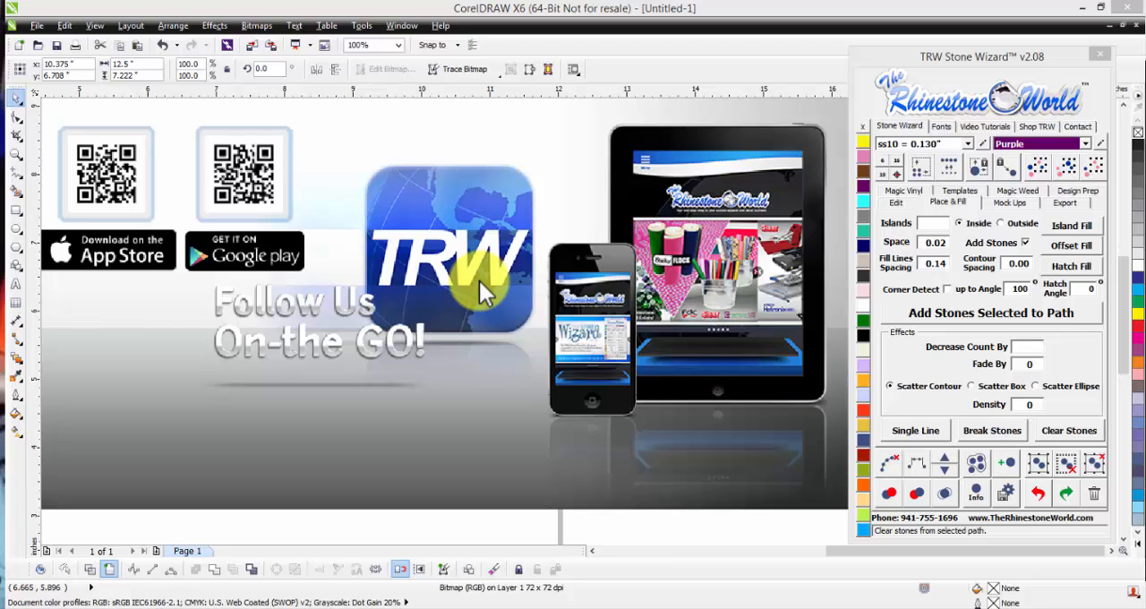
Step: Delete the app advertisement bitmap covering the page
left_click(505, 271)
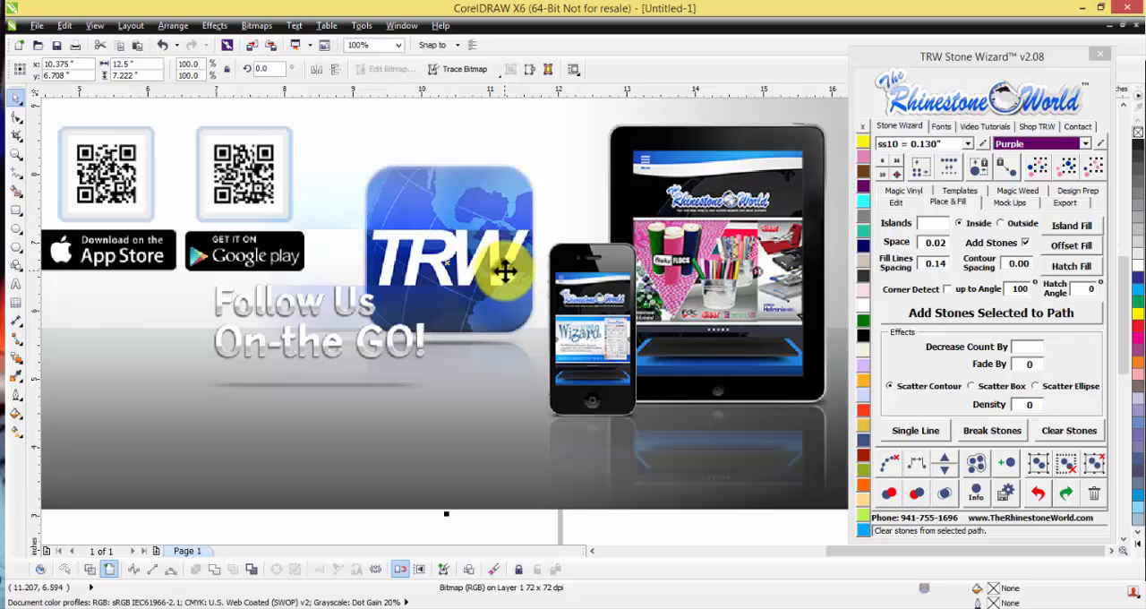
scroll(505, 270, "down", 2)
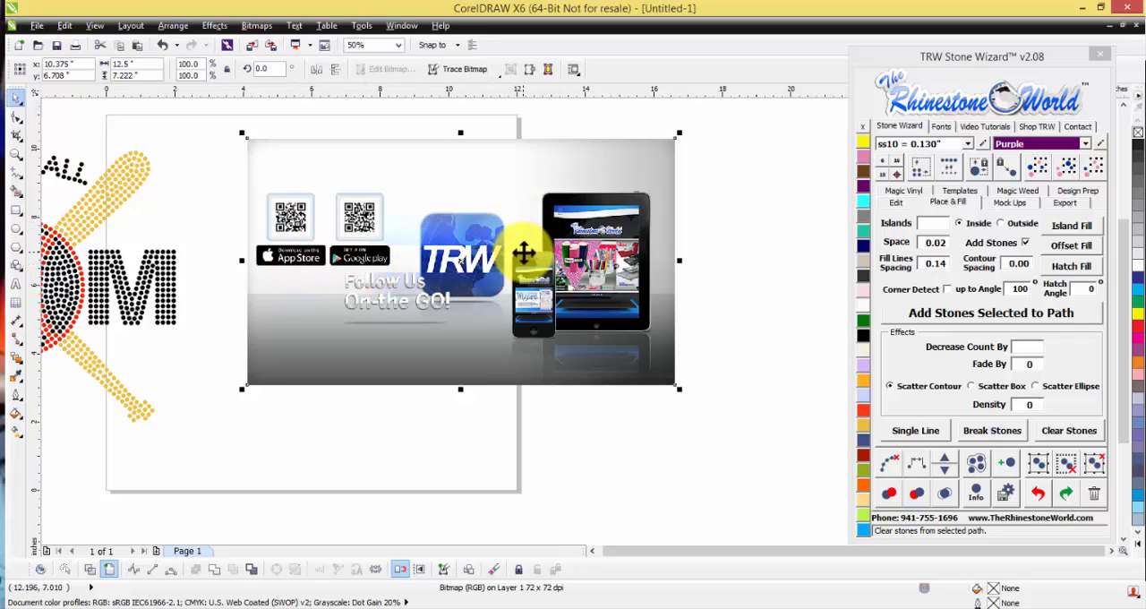
key("Delete")
Step: Select the whole Baseball Mom rhinestone design and center it on the page
scroll(440, 289, "down", 2)
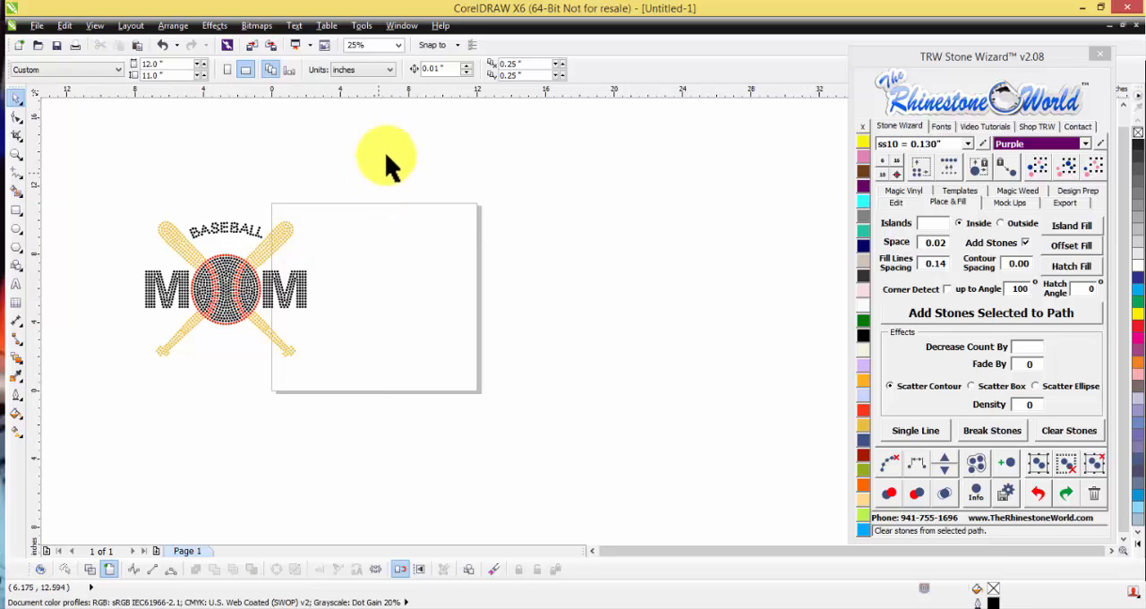
left_click_drag(102, 409, 315, 213)
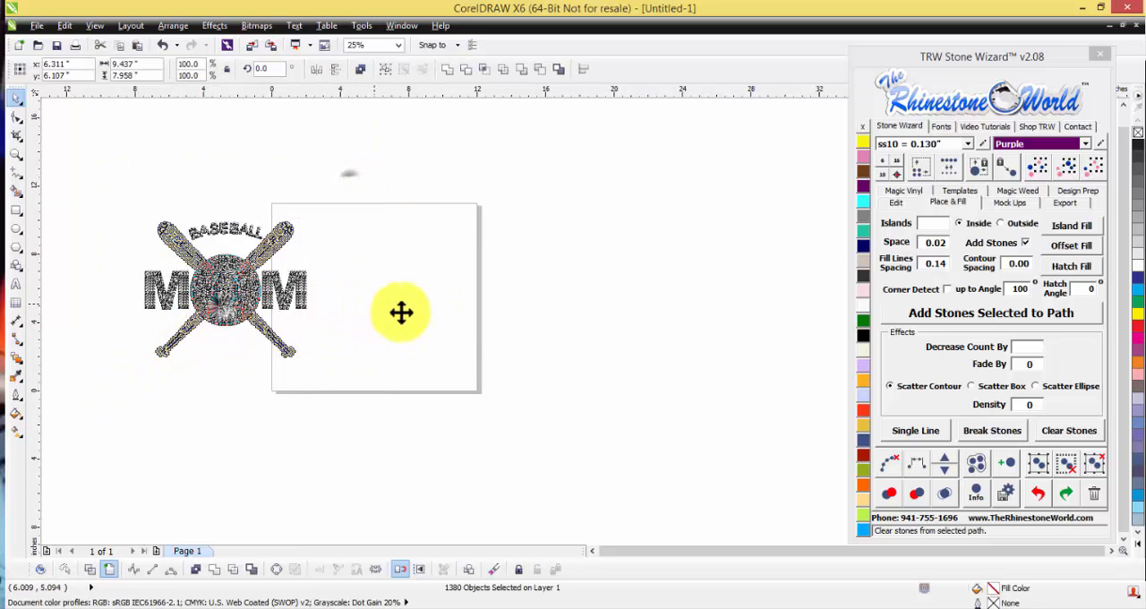
key("p")
key("Escape")
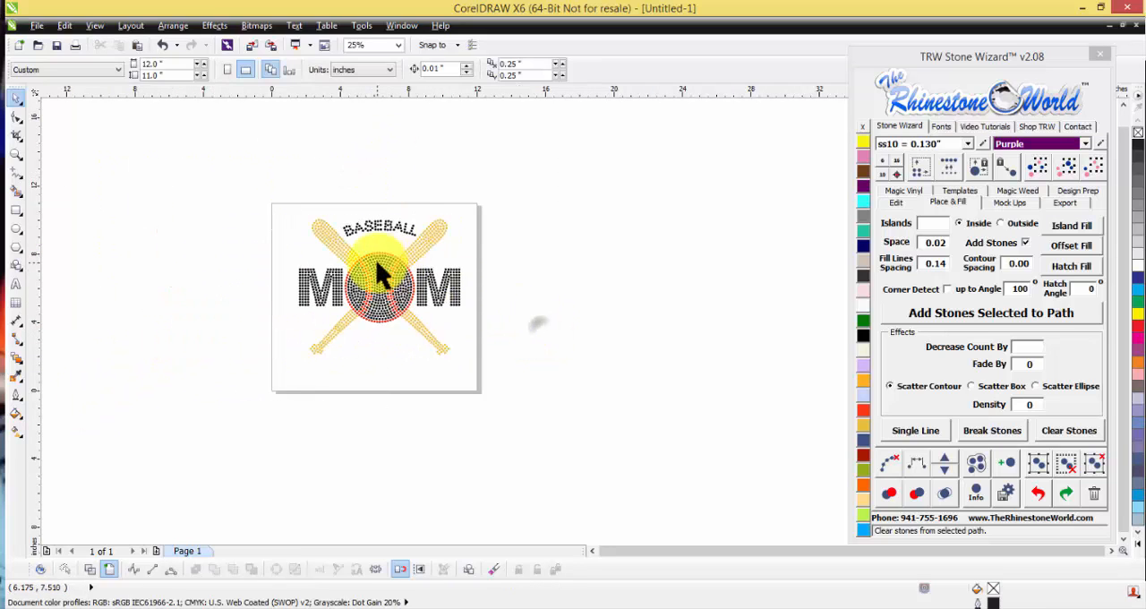
scroll(379, 256, "up", 1)
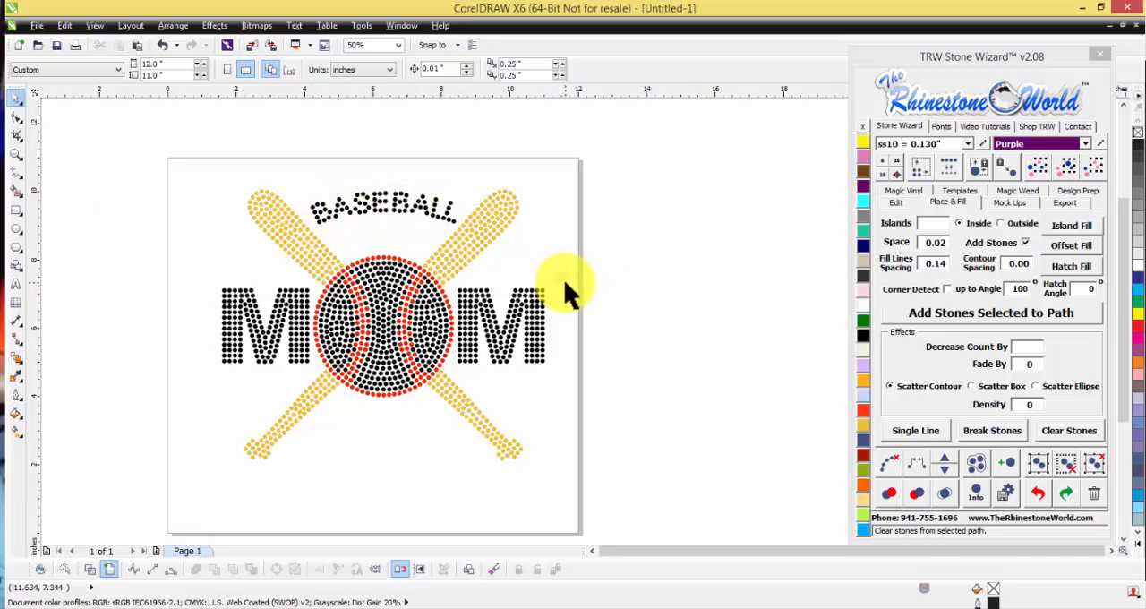
Step: Place a duplicate of the whole Baseball Mom design beside the page, to the right of the original
scroll(335, 264, "down", 1)
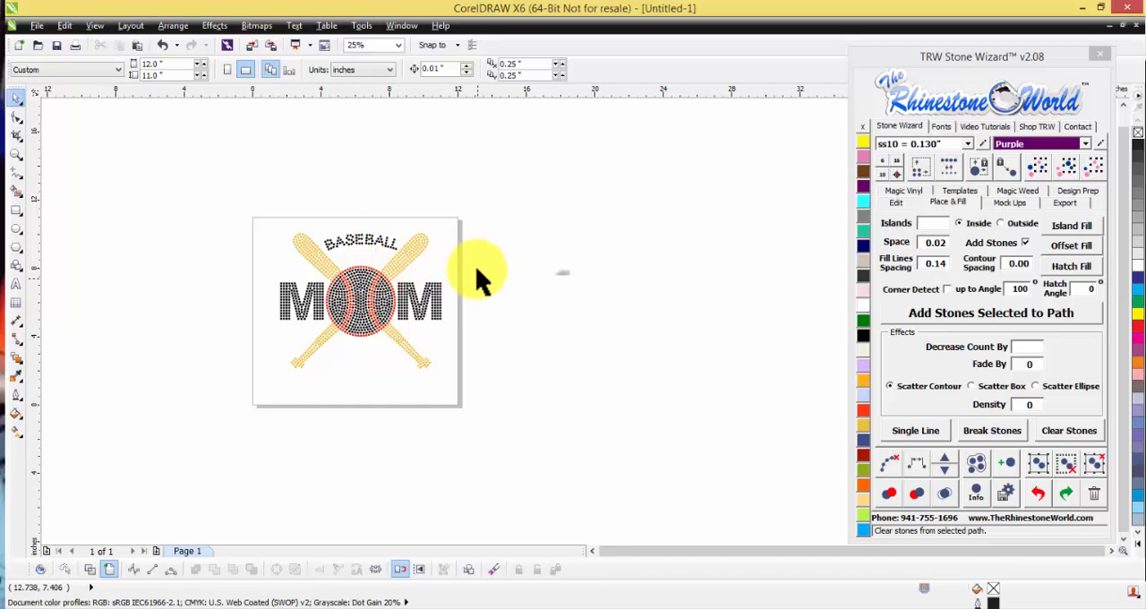
left_click_drag(493, 195, 230, 404)
left_click_drag(413, 319, 542, 323)
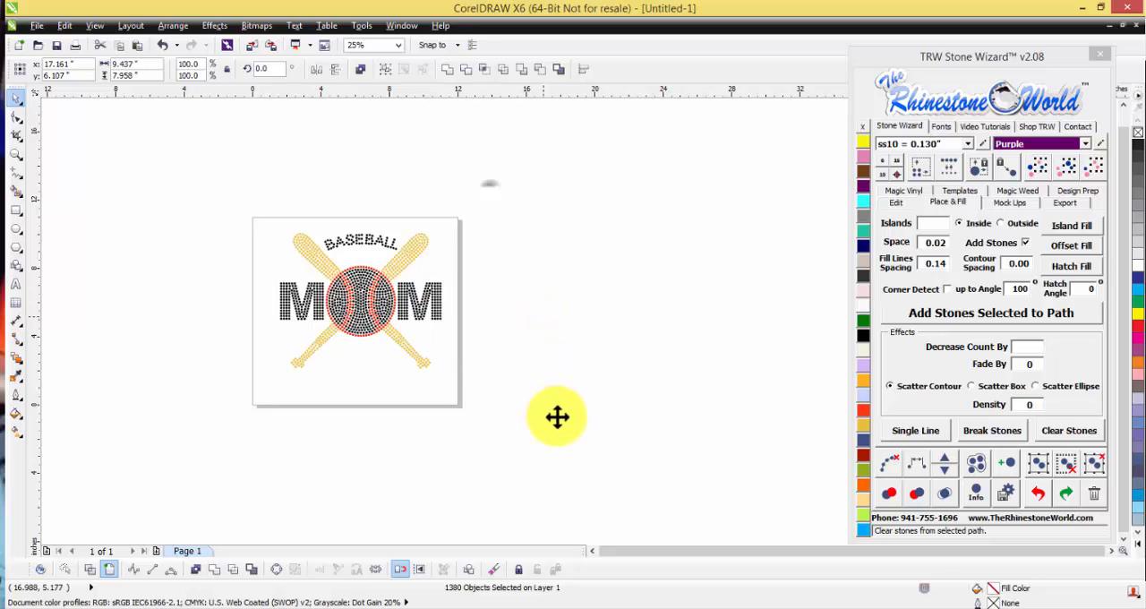
left_click(519, 409)
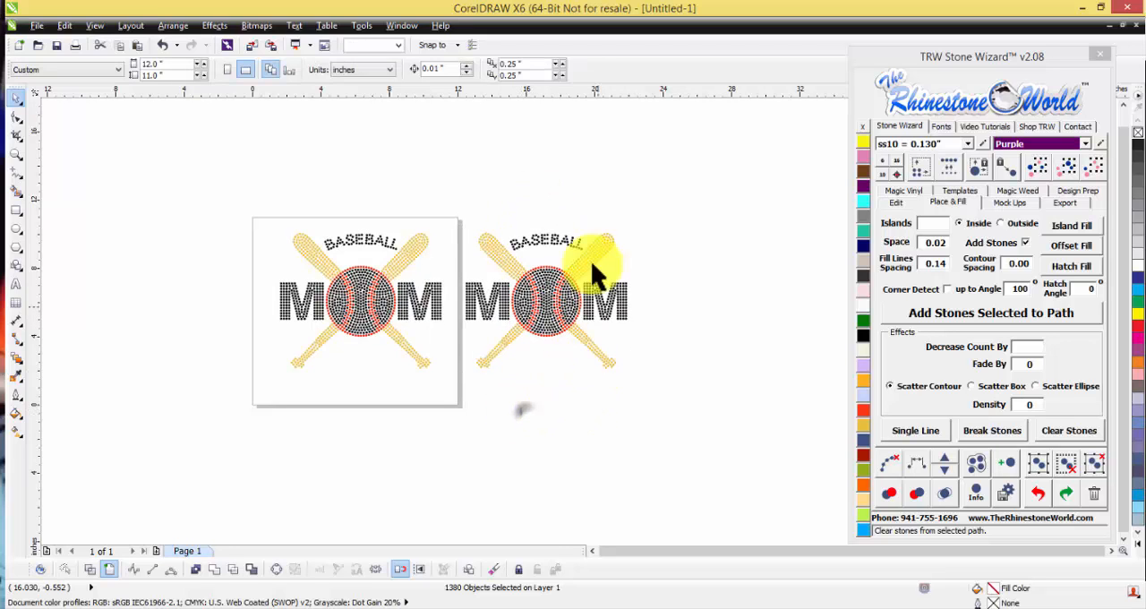
Step: Delete the stones forming the arched word BASEBALL from the duplicate design
scroll(600, 237, "up", 2)
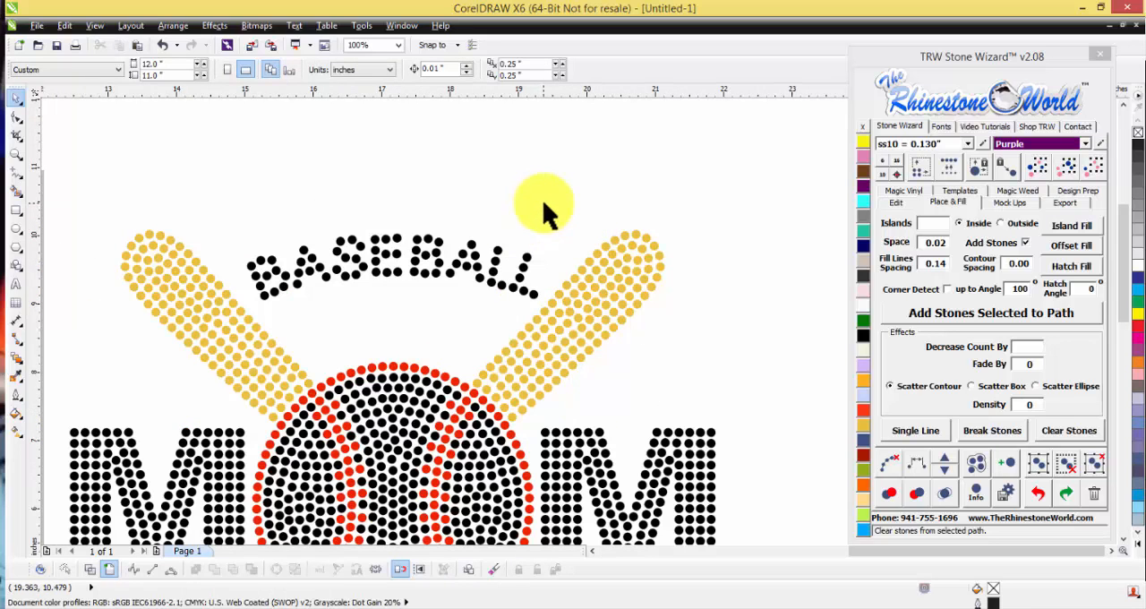
left_click_drag(543, 202, 236, 312)
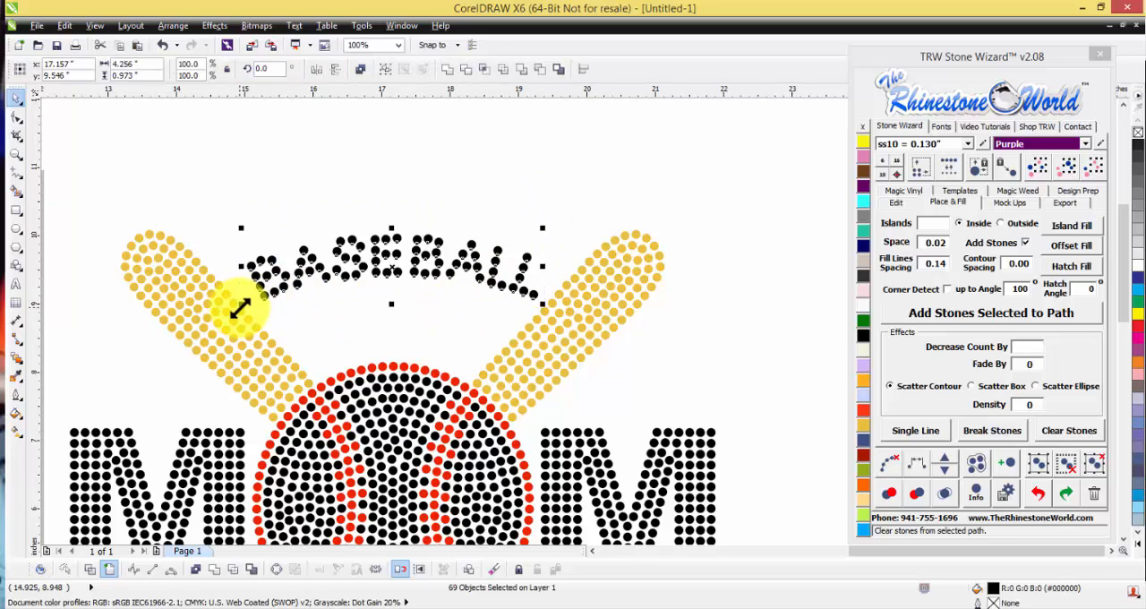
key("Delete")
scroll(367, 288, "down", 2)
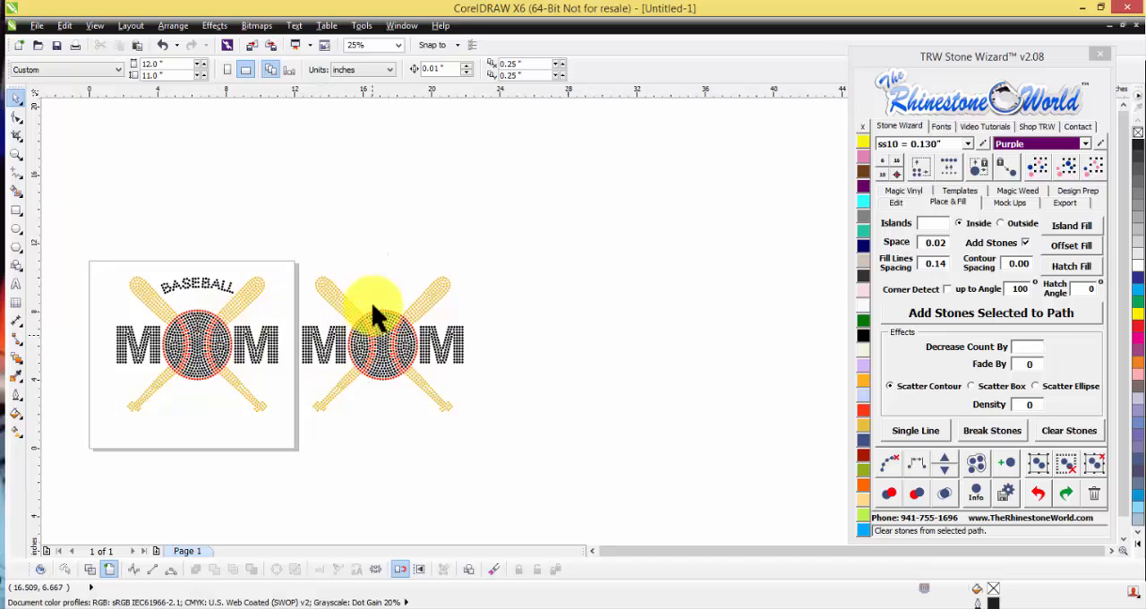
Step: Draw an ellipse about 4.58 by 2.22 inches between the duplicate's bats and center it horizontally over the ball
scroll(358, 323, "up", 2)
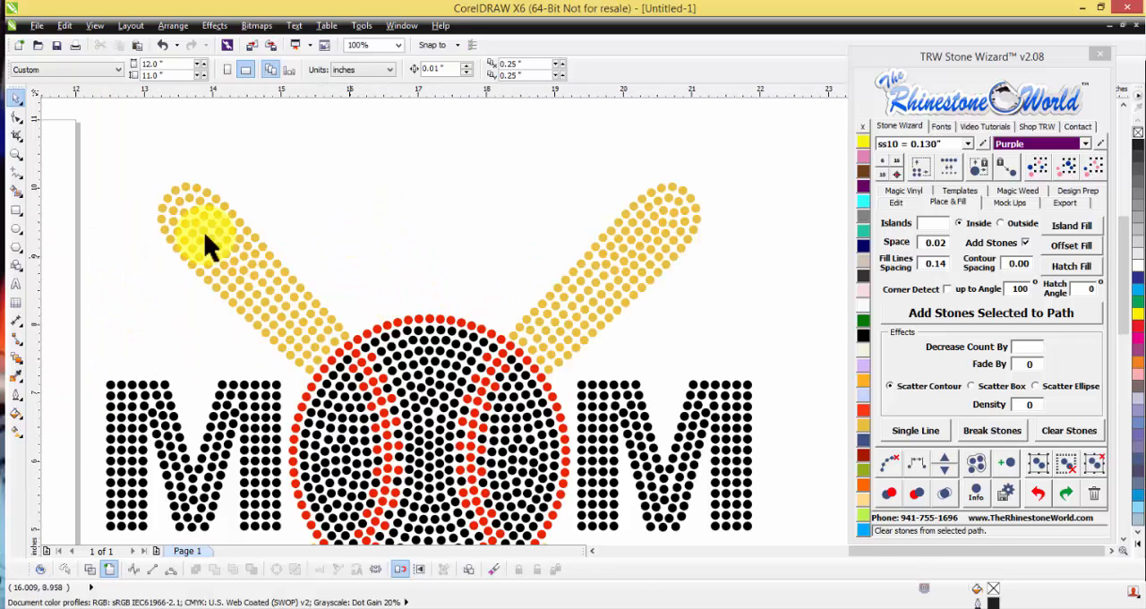
left_click(16, 229)
scroll(202, 255, "down", 1)
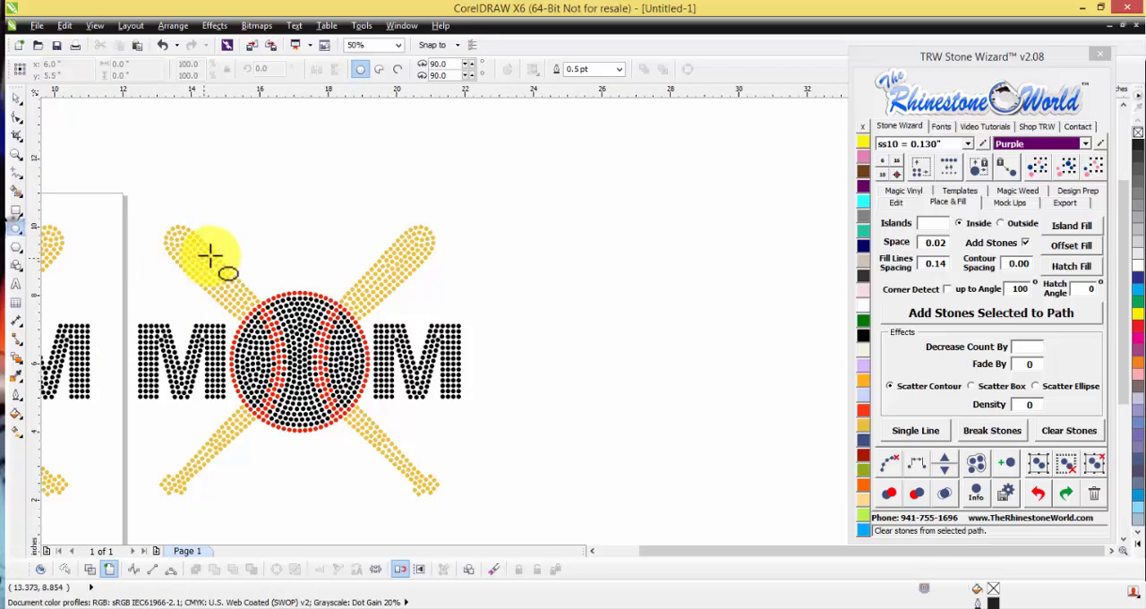
left_click_drag(230, 248, 383, 323)
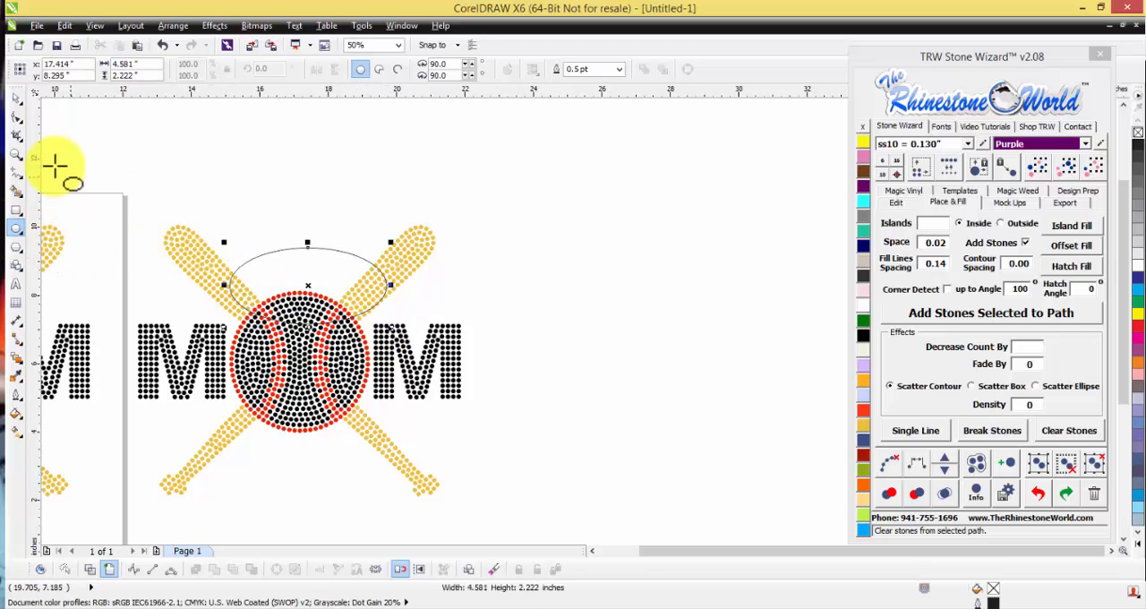
scroll(192, 273, "up", 1)
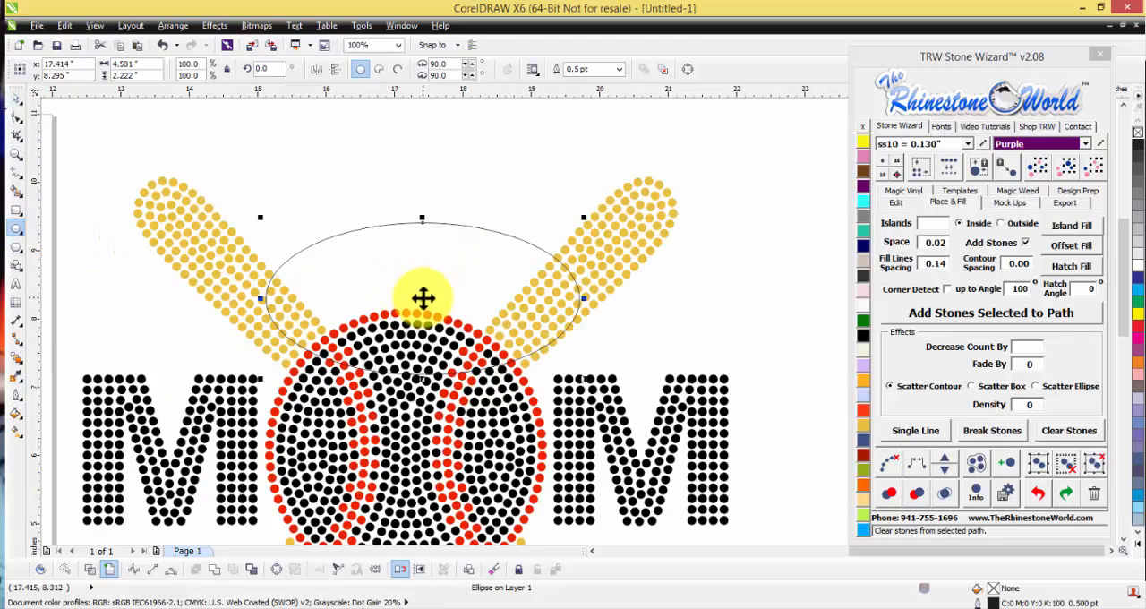
left_click_drag(422, 299, 406, 309)
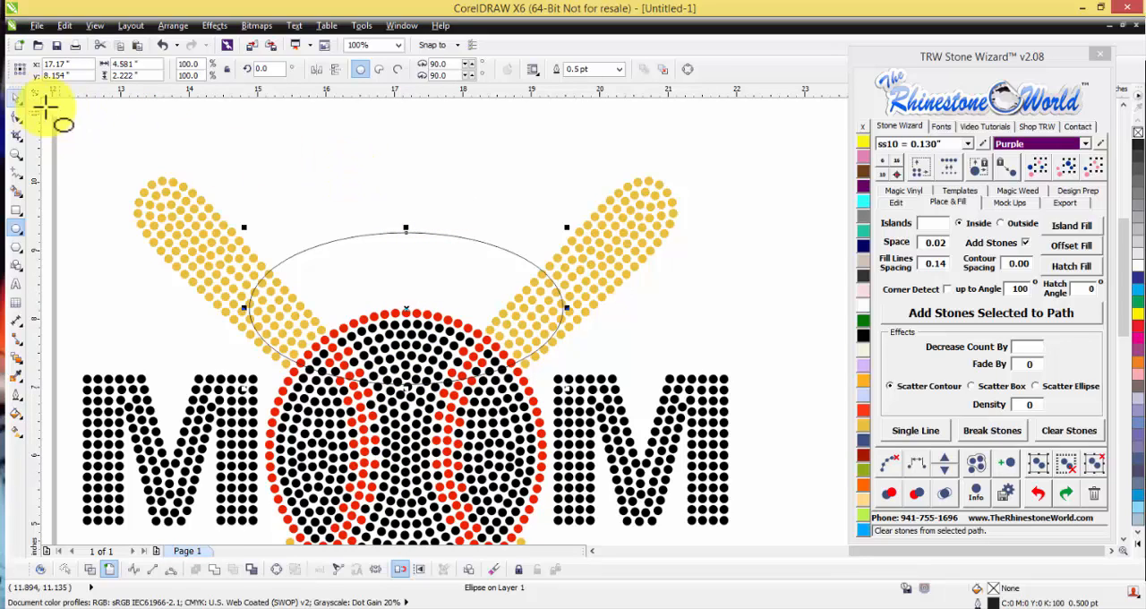
Step: Add the artistic text "softball" above the ellipse and enlarge it to about 60.7 pt
left_click(16, 285)
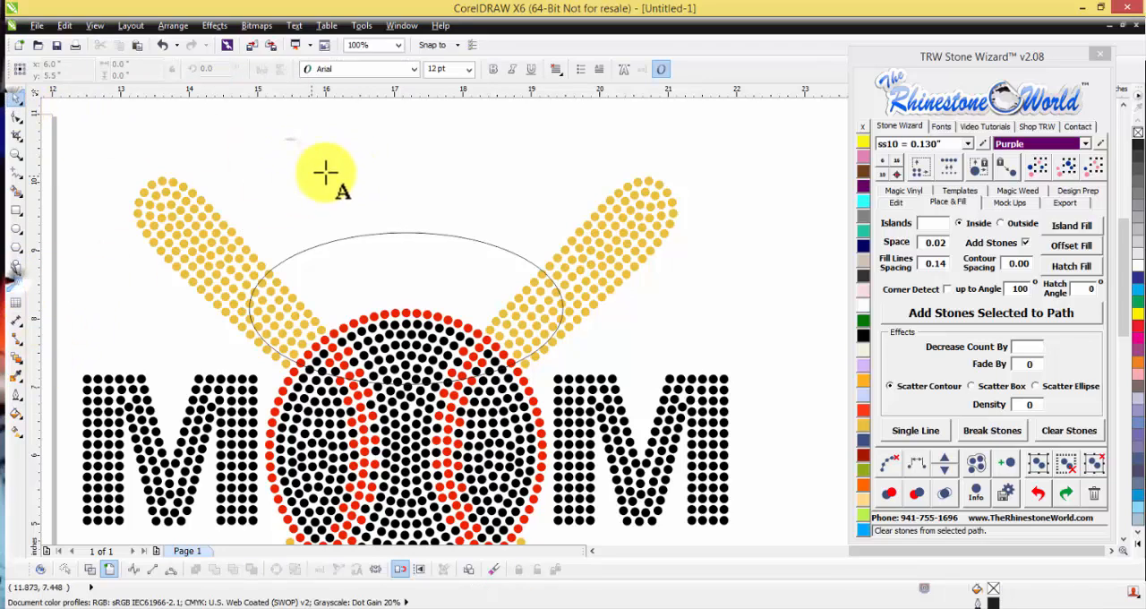
left_click(416, 183)
type("sof")
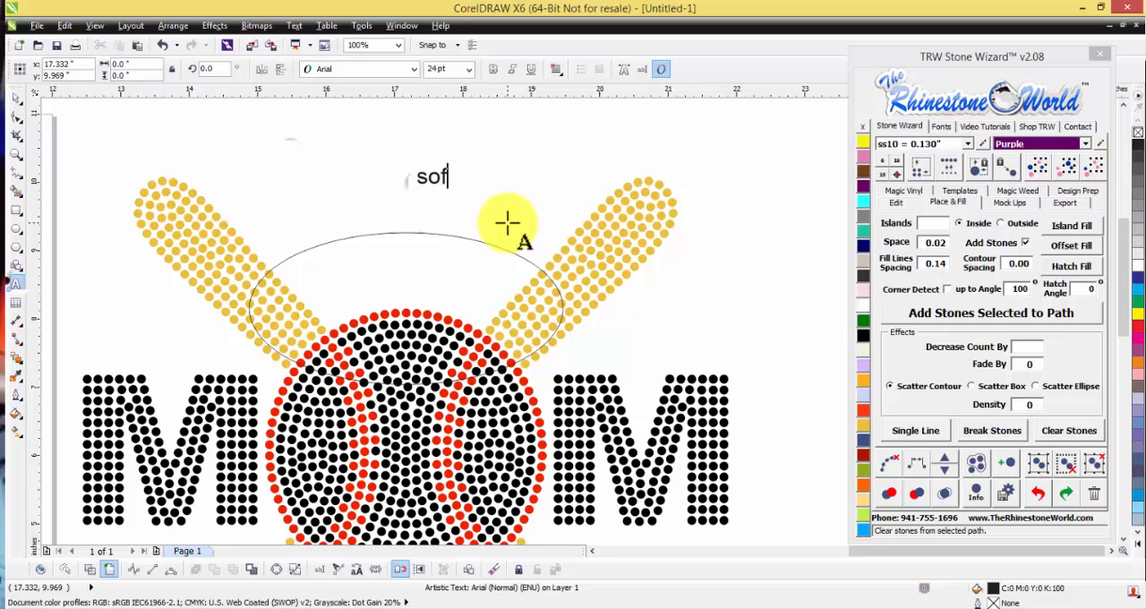
type("tball")
left_click(16, 98)
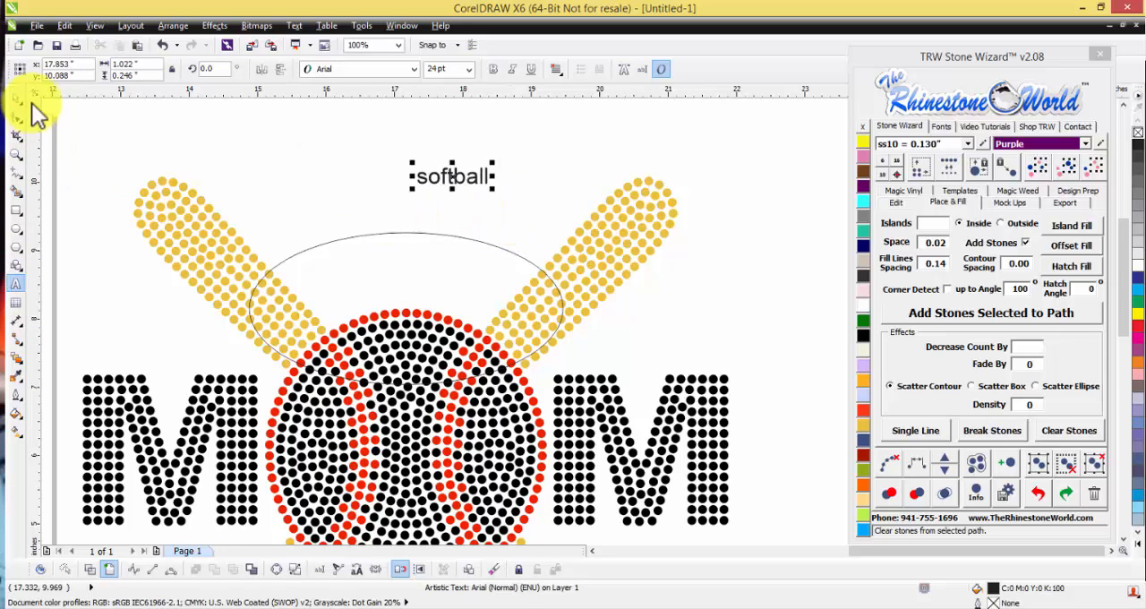
left_click_drag(412, 187, 303, 219)
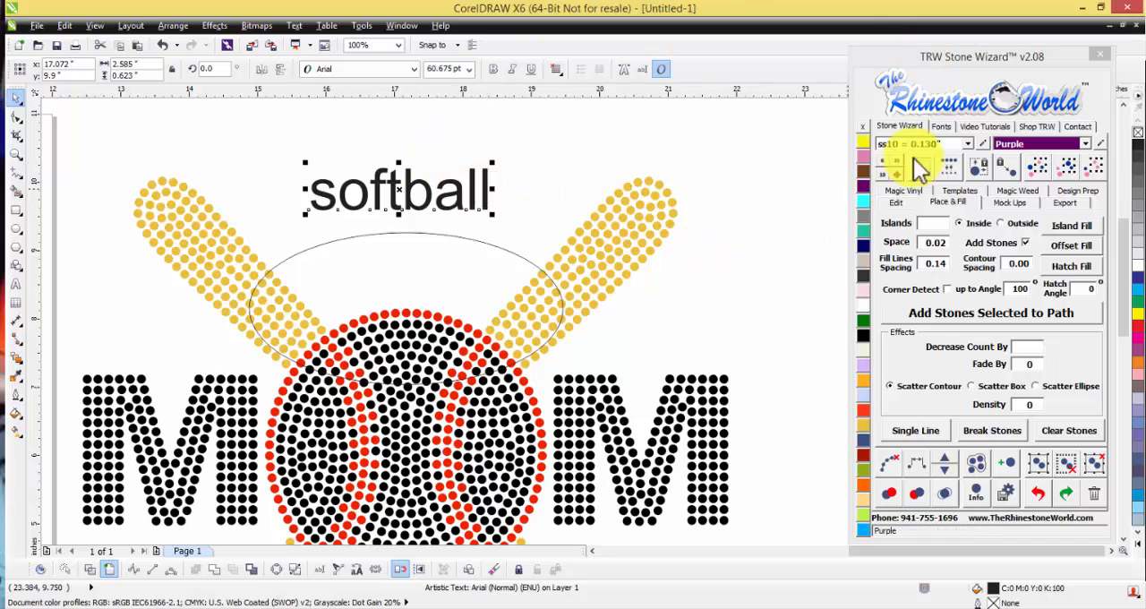
Step: Set the softball text's font to TRW 00 Mega Small RF from the Stone Wizard fonts
left_click(941, 127)
double_click(940, 315)
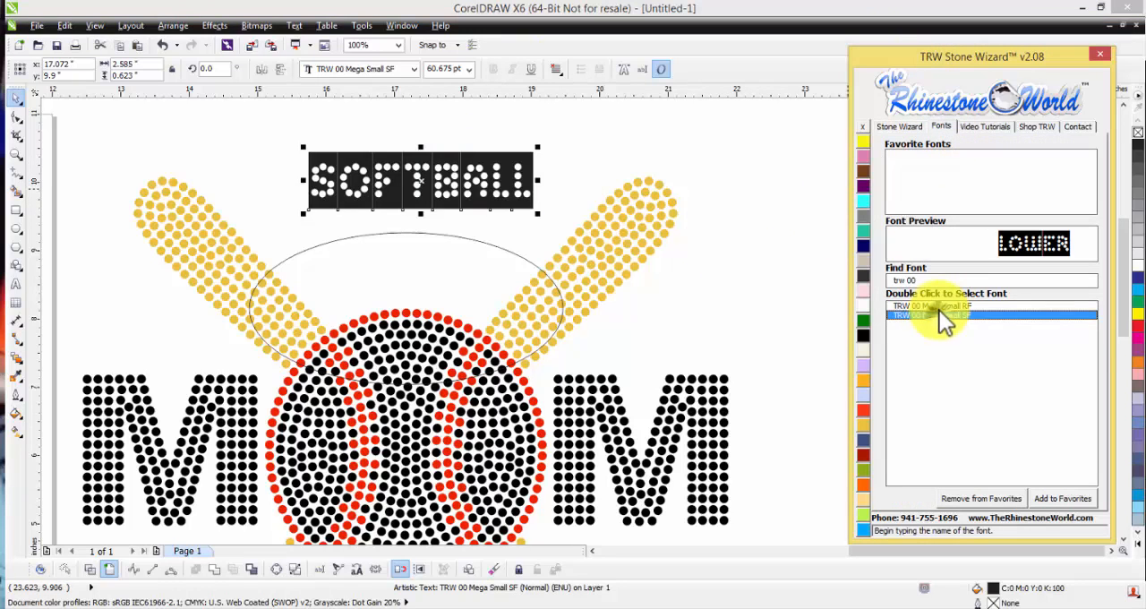
double_click(938, 306)
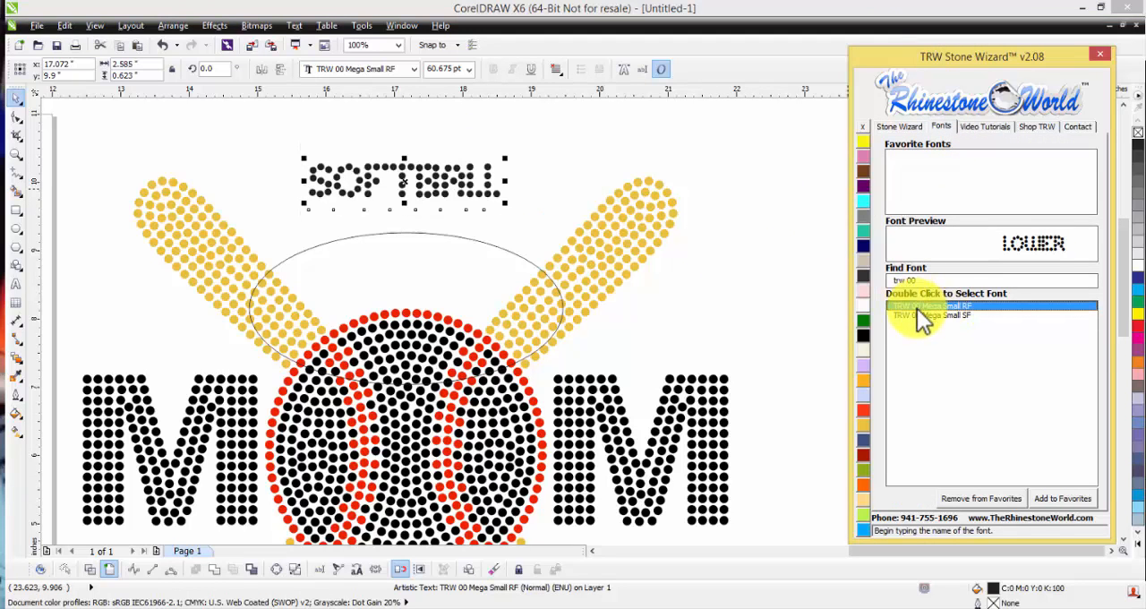
left_click(551, 182)
scroll(484, 204, "down", 2)
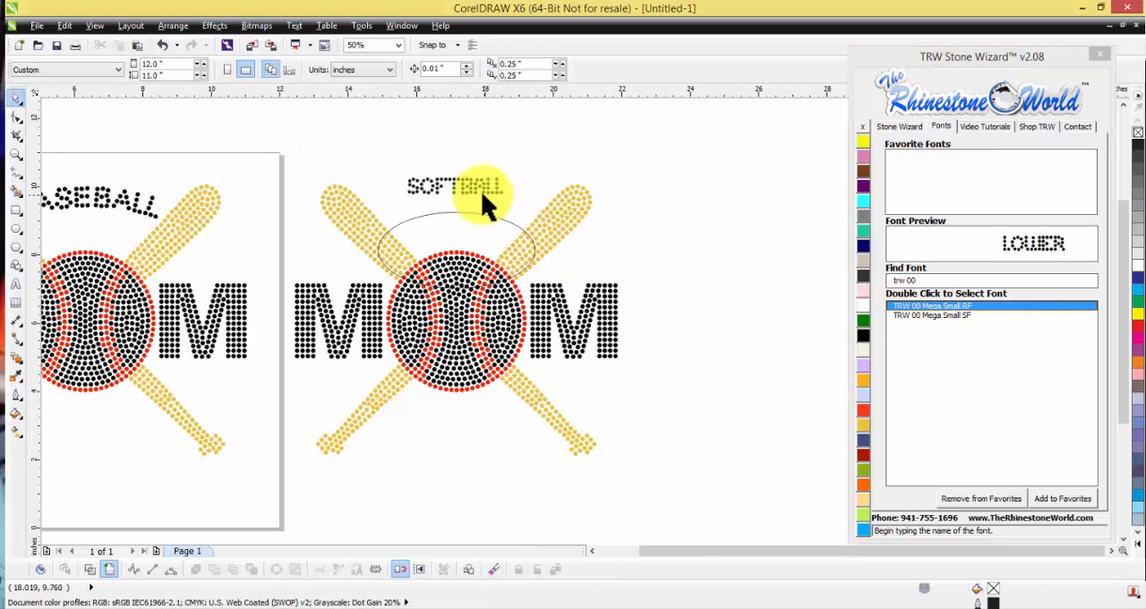
Step: Widen the letter spacing of the softball text with Stone Wizard's Text Spacing
scroll(476, 186, "up", 2)
left_click(481, 185)
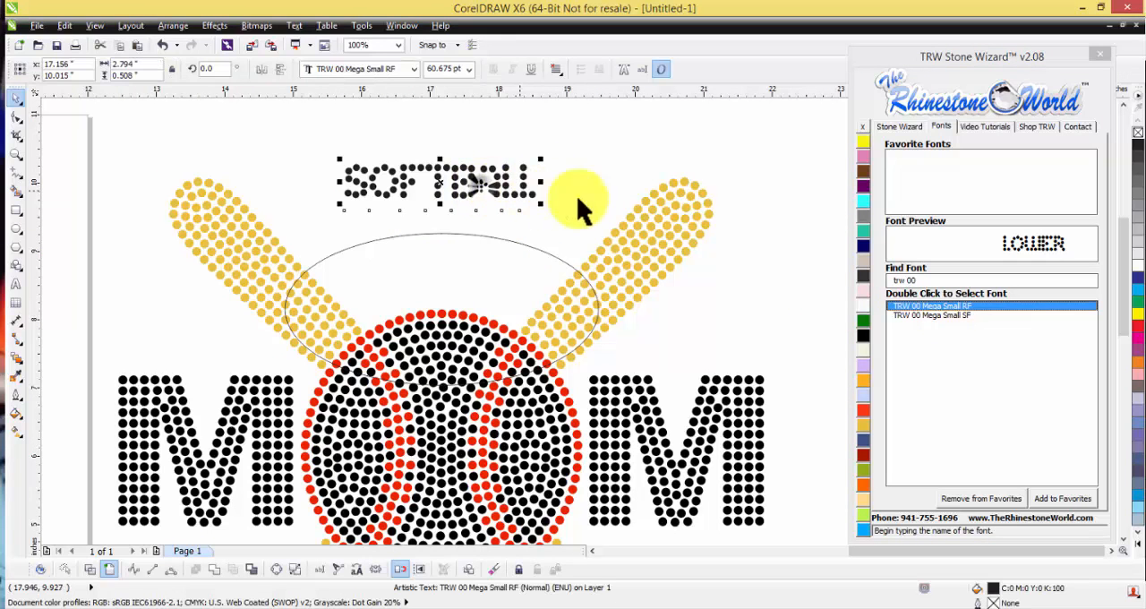
left_click(898, 126)
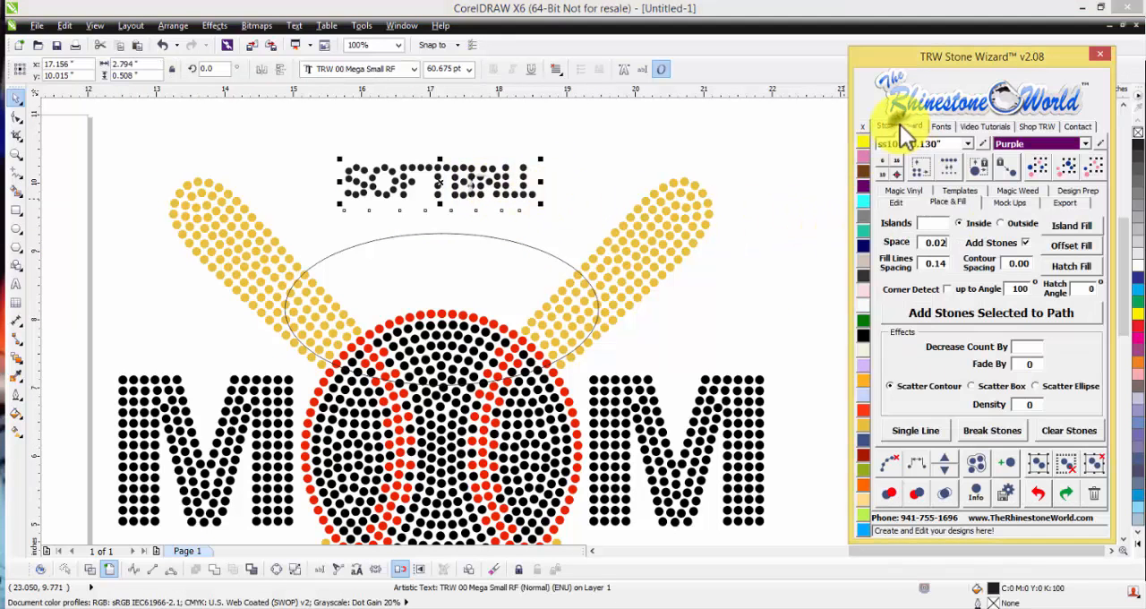
left_click(896, 202)
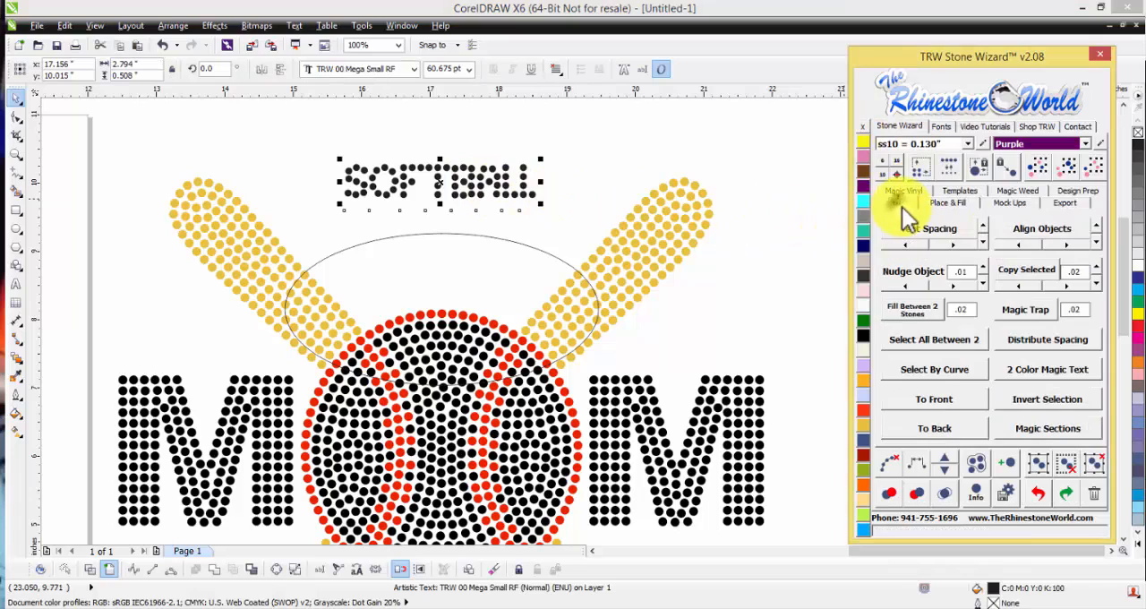
left_click(953, 243)
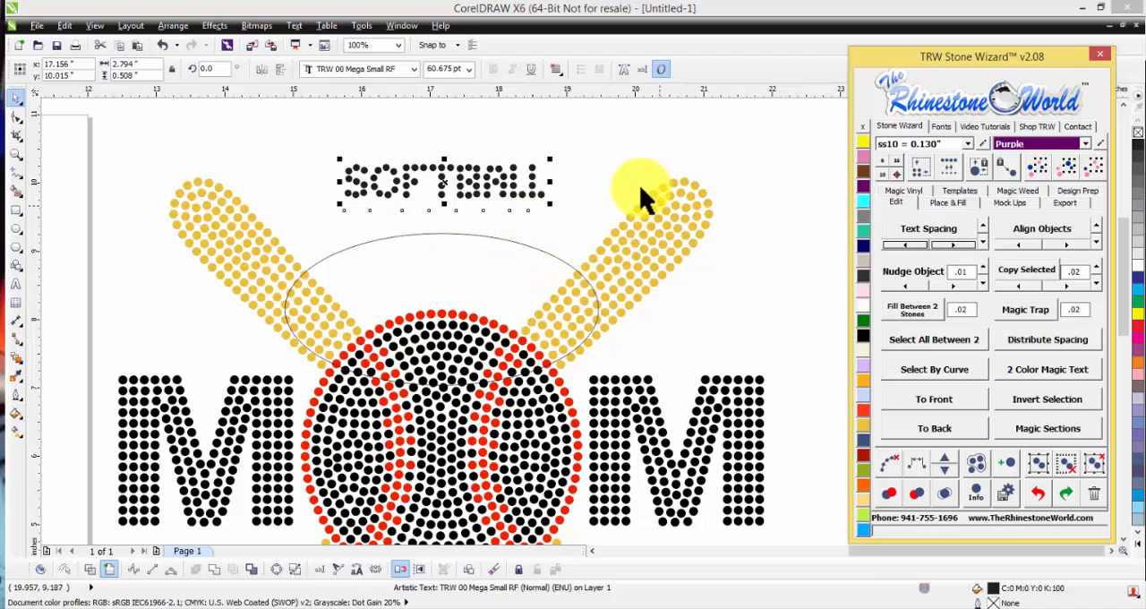
Step: Reposition the softball text between the bat tips, just above the top of the ellipse
left_click(568, 215)
left_click_drag(536, 194, 532, 200)
left_click(531, 199)
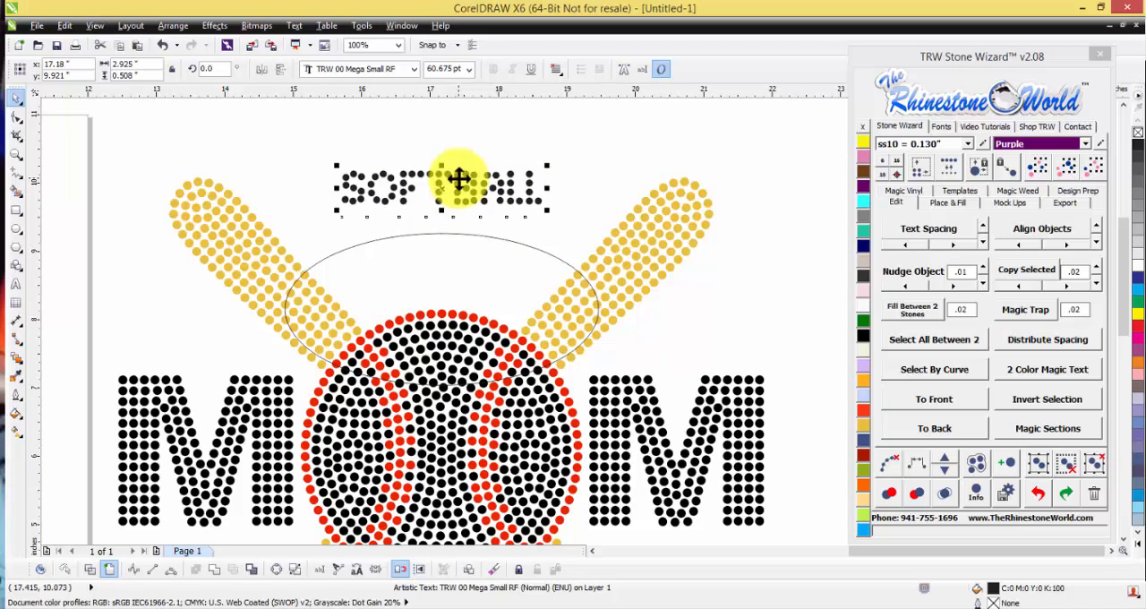
scroll(439, 187, "down", 2)
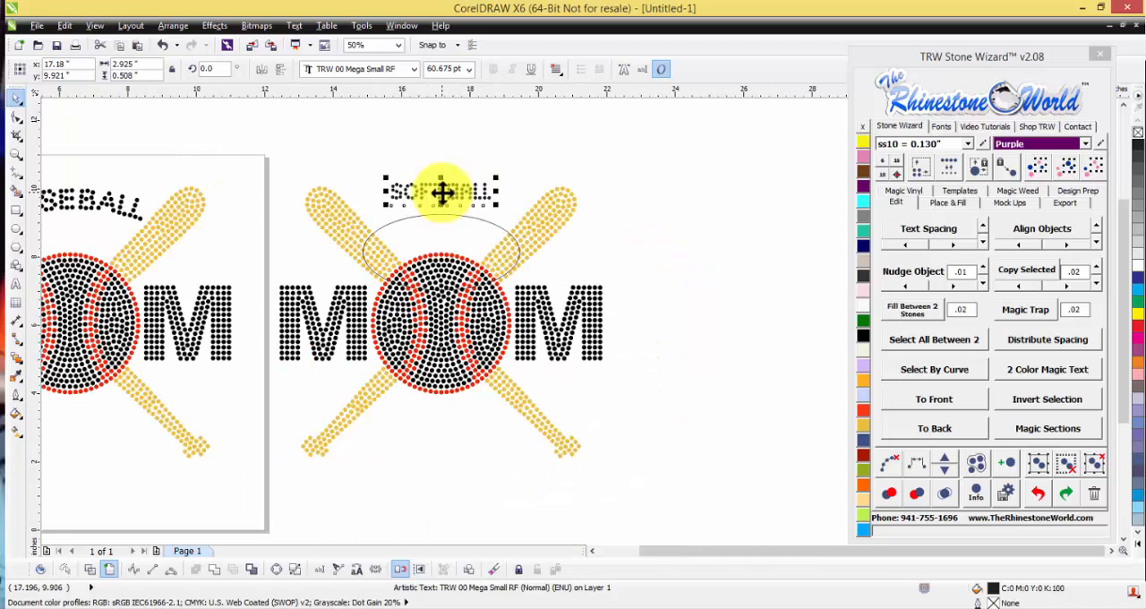
scroll(423, 186, "up", 2)
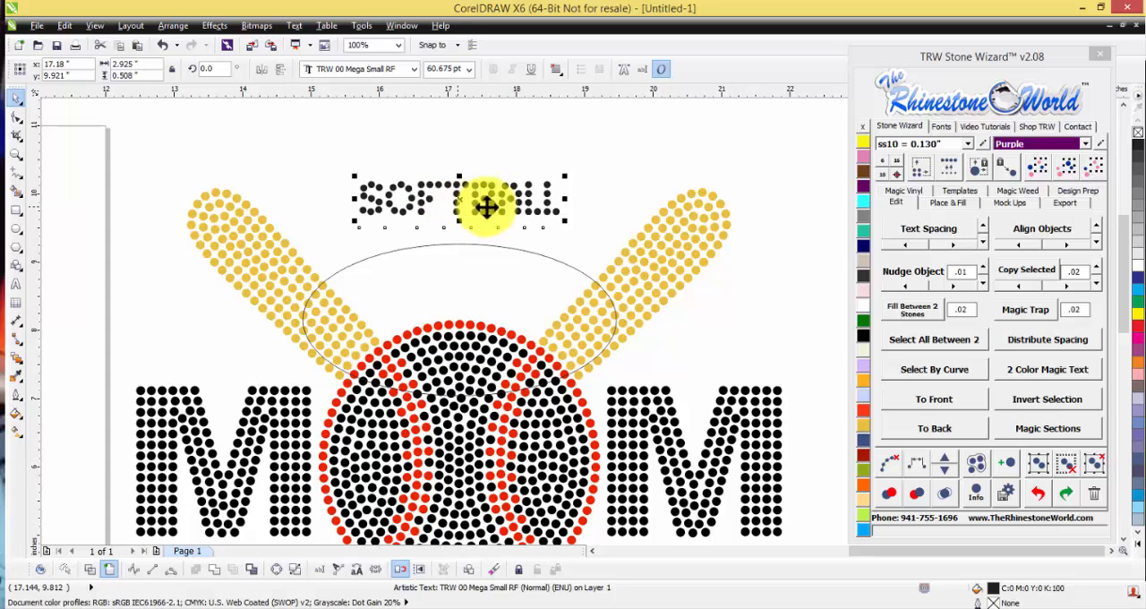
left_click_drag(518, 205, 501, 188)
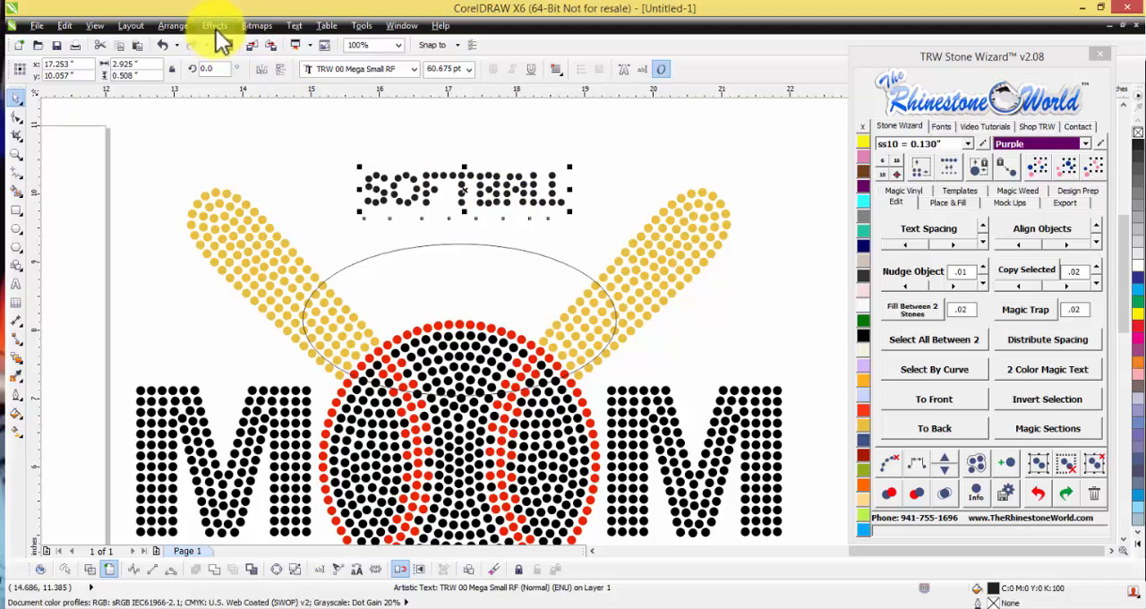
Step: Fit the softball text to the ellipse path, centered along its upper arc with a -0.125 inch offset
left_click(297, 27)
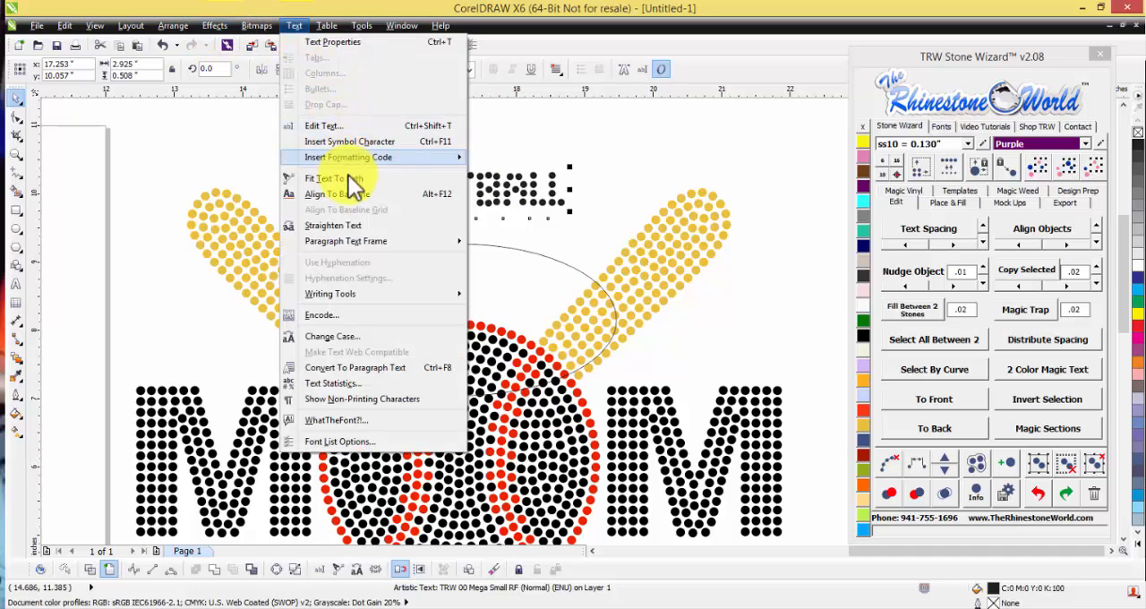
left_click(338, 177)
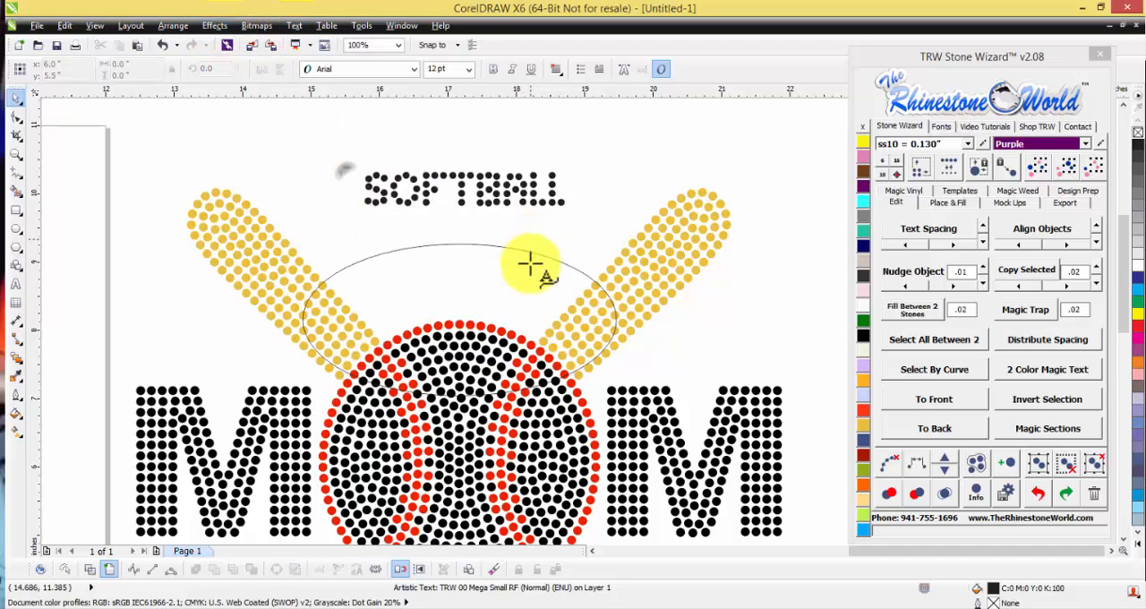
left_click(461, 255)
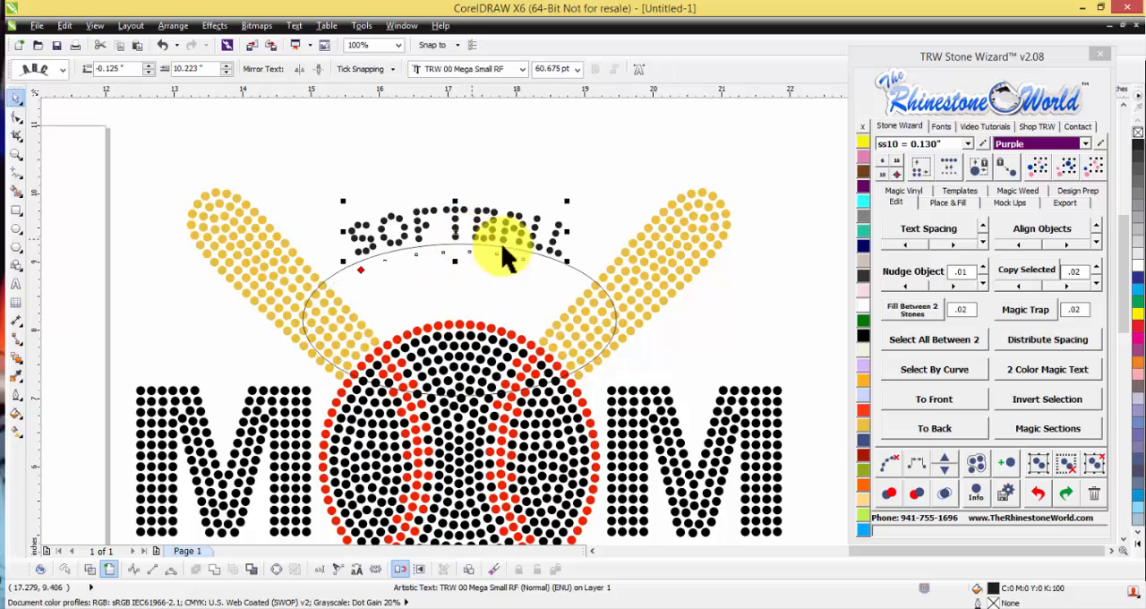
Step: Resize the arched softball text with Stone Wizard to match the ss10 (0.130 inch) stone size
left_click(579, 189)
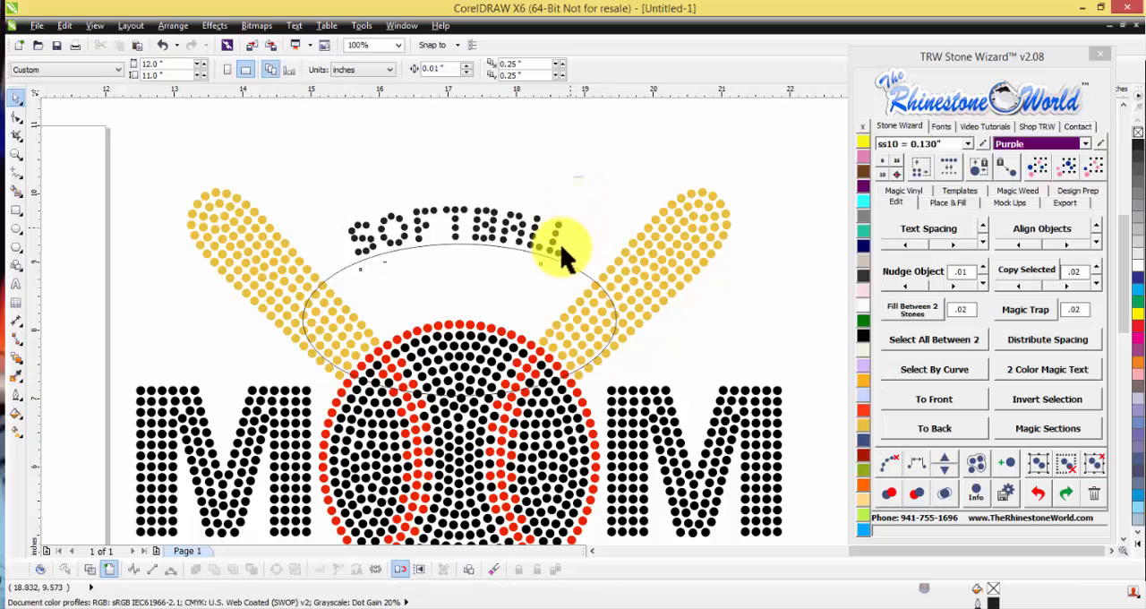
left_click(550, 240)
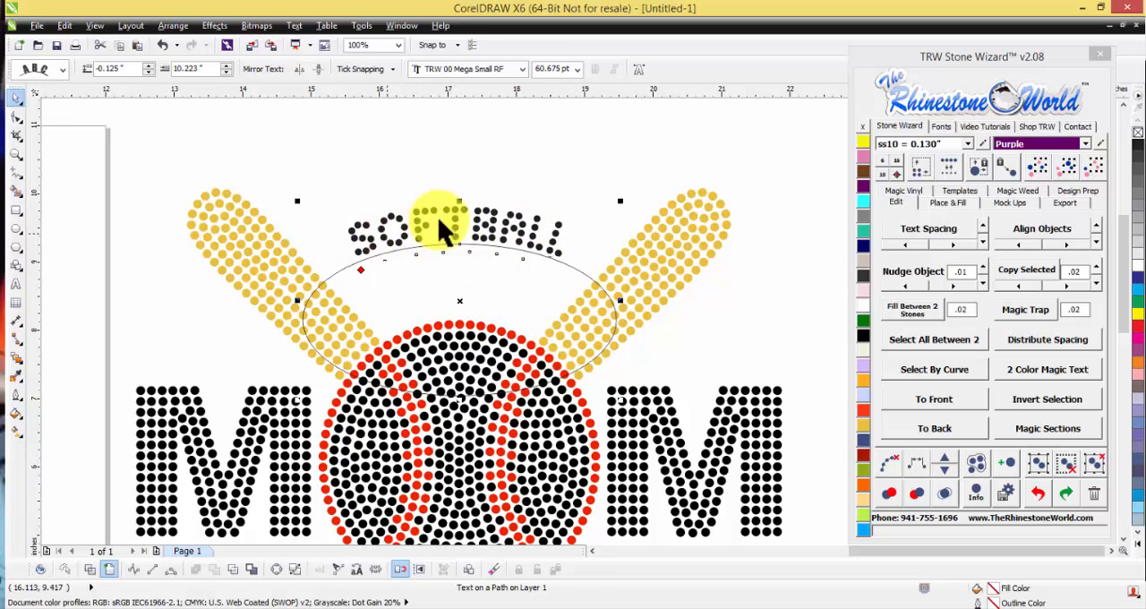
left_click(884, 174)
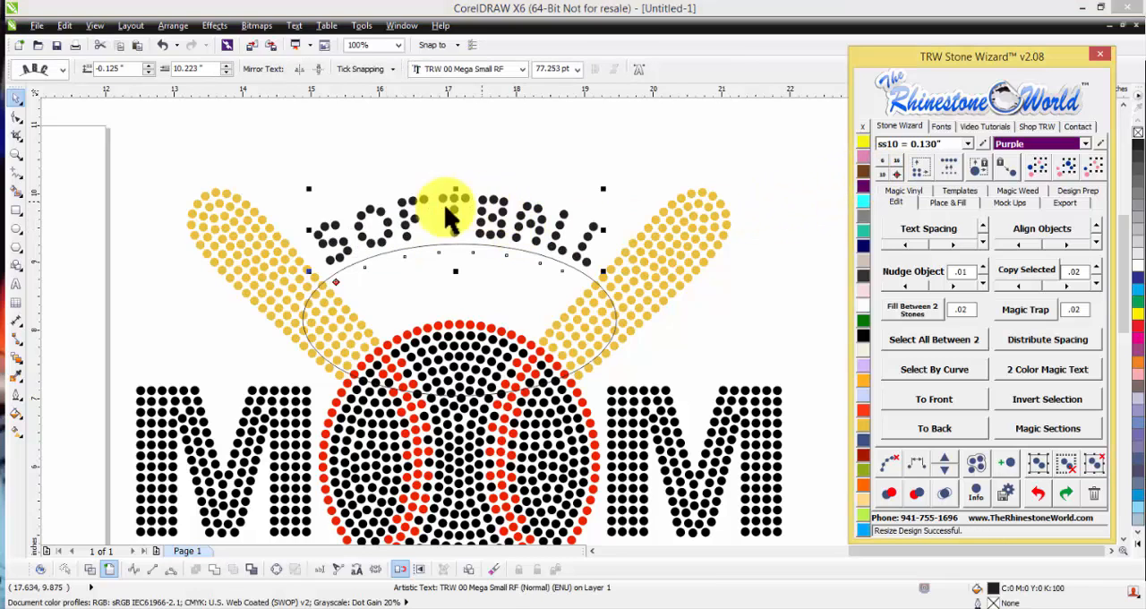
left_click(505, 190)
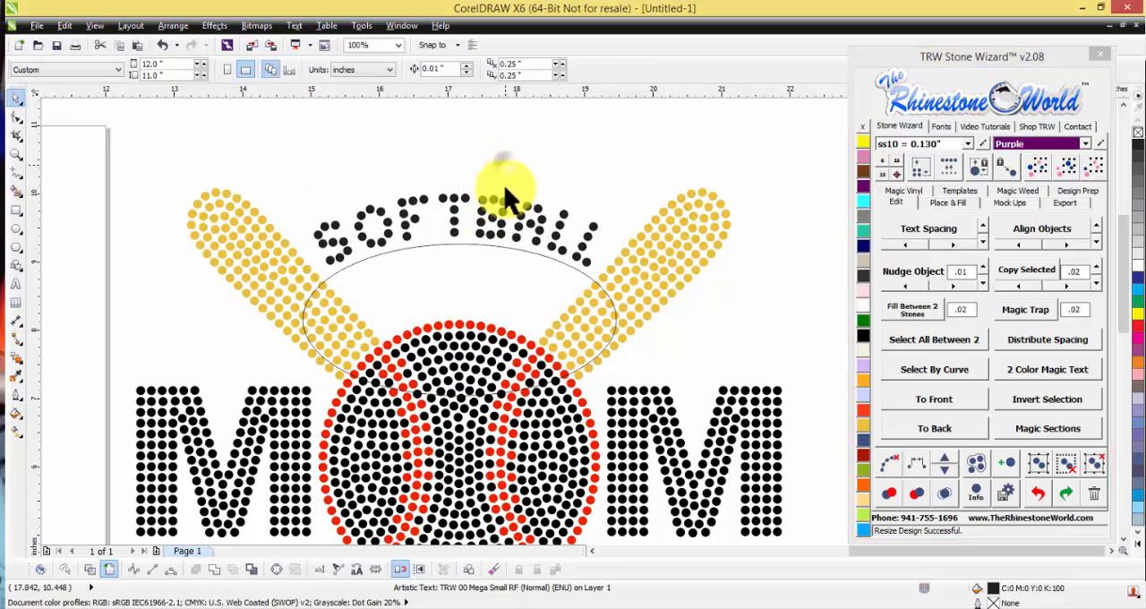
Step: Try replacing SOFT with FOOT in the arched text
left_click(503, 211)
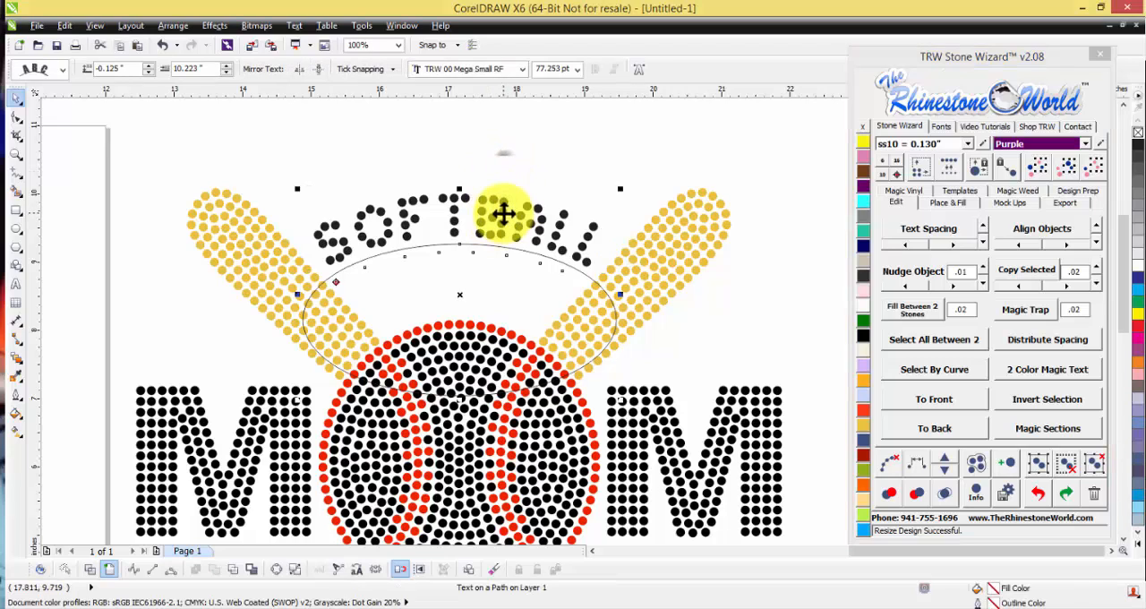
left_click_drag(503, 211, 318, 235)
type("FOTT")
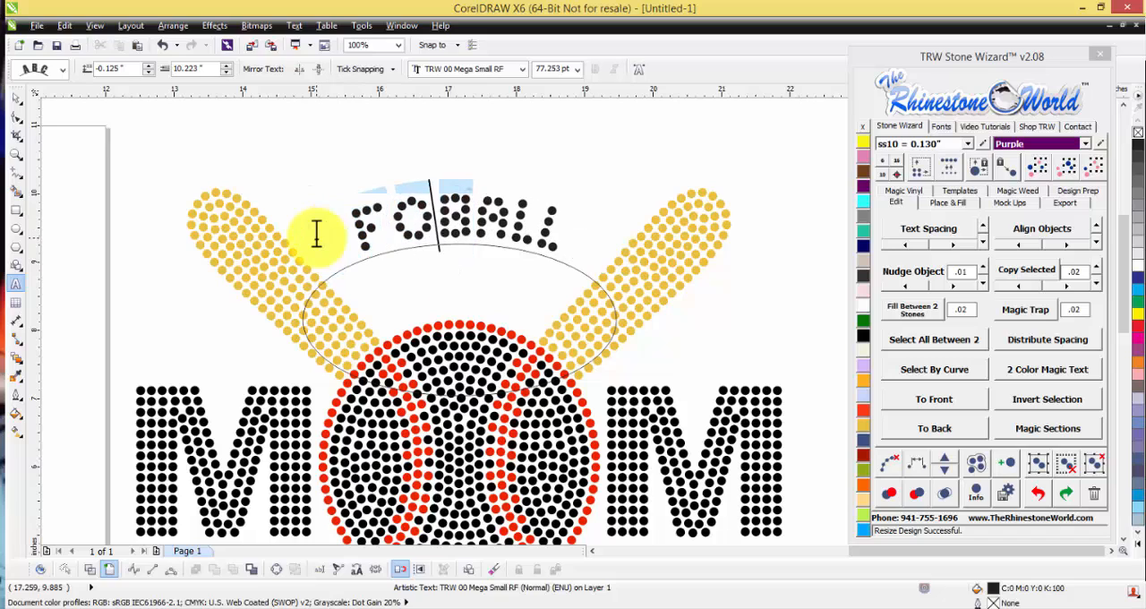
key("BackSpace")
key("BackSpace")
type("OT")
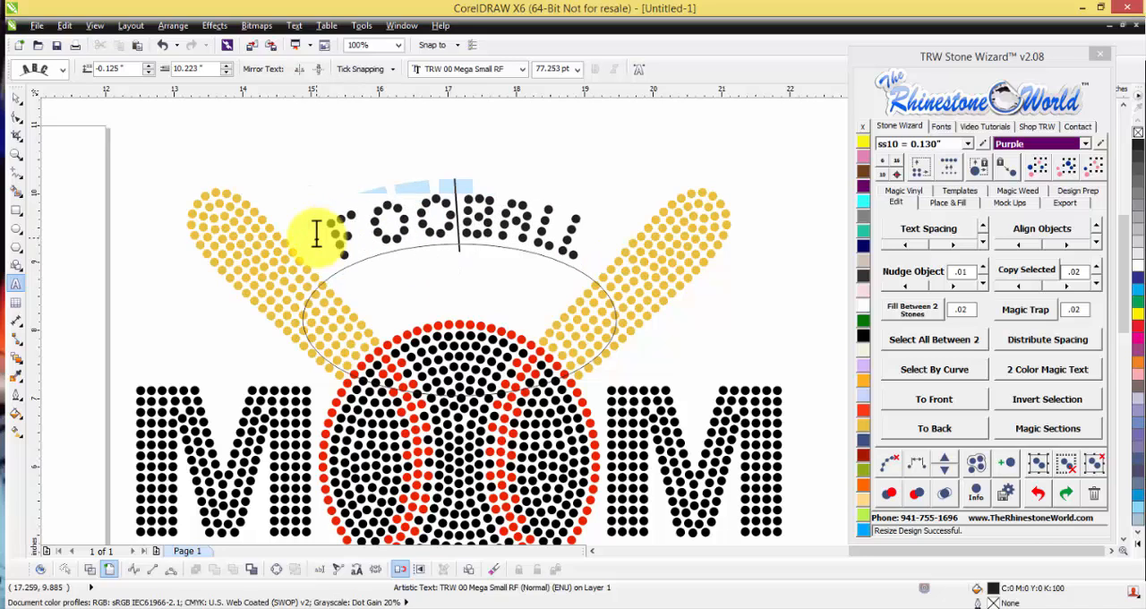
Step: Restore the arched text's wording to SOFTBALL
key("BackSpace")
key("BackSpace")
key("BackSpace")
key("BackSpace")
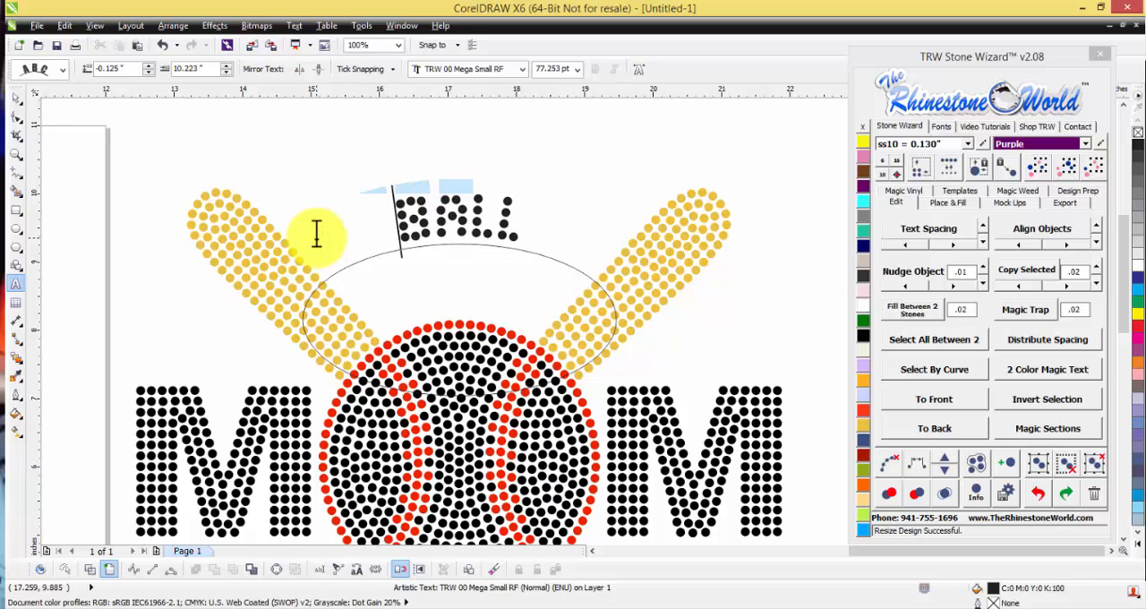
type("SOFT")
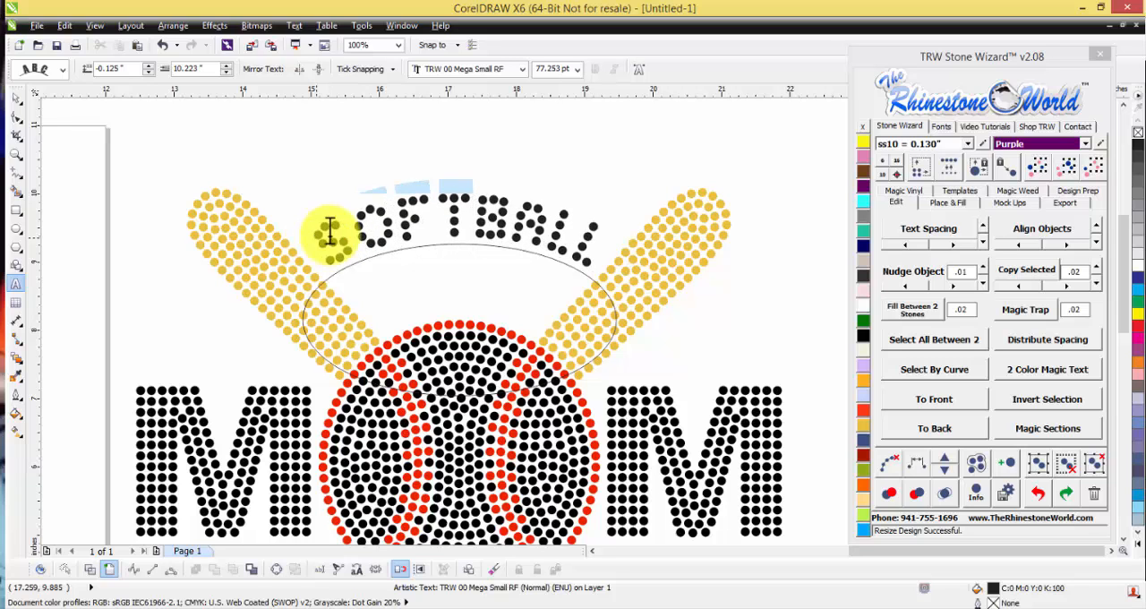
left_click(16, 99)
left_click(479, 159)
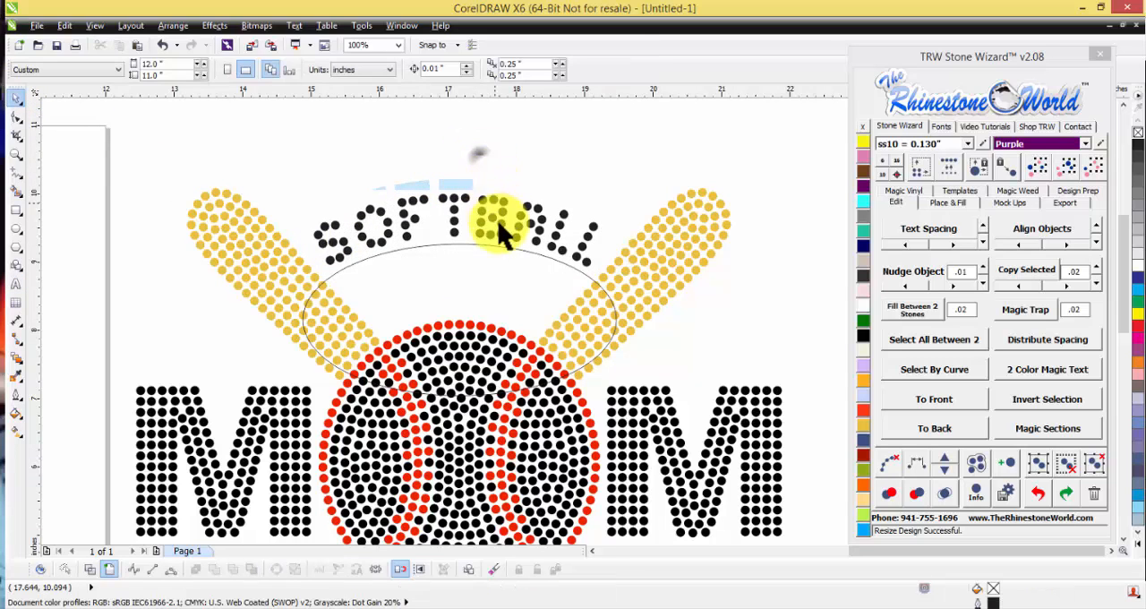
Step: Shift the softball text along the ellipse to a -0.193 inch distance from the path and a 9.796 inch offset
scroll(498, 232, "down", 1)
scroll(494, 233, "up", 1)
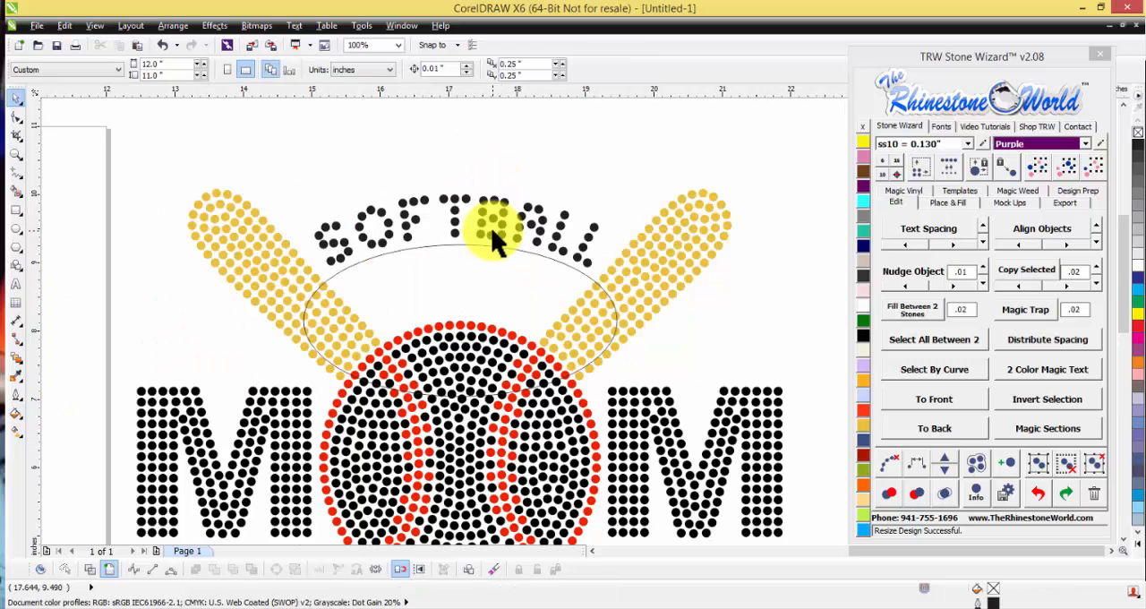
left_click(466, 229)
scroll(467, 229, "up", 1)
left_click(493, 238)
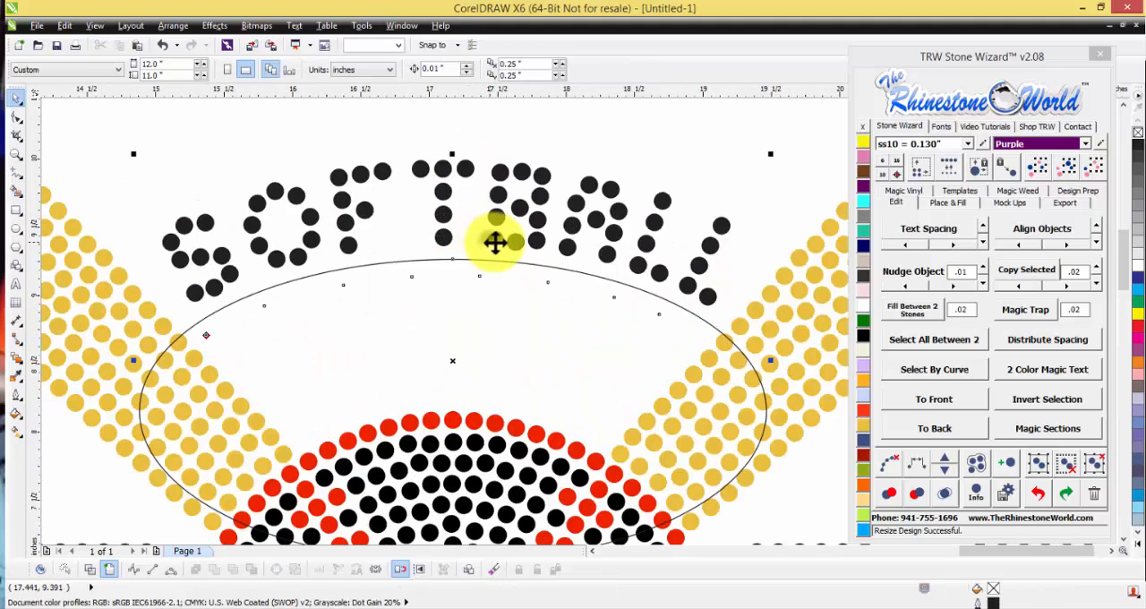
left_click_drag(493, 238, 493, 248)
scroll(493, 248, "down", 1)
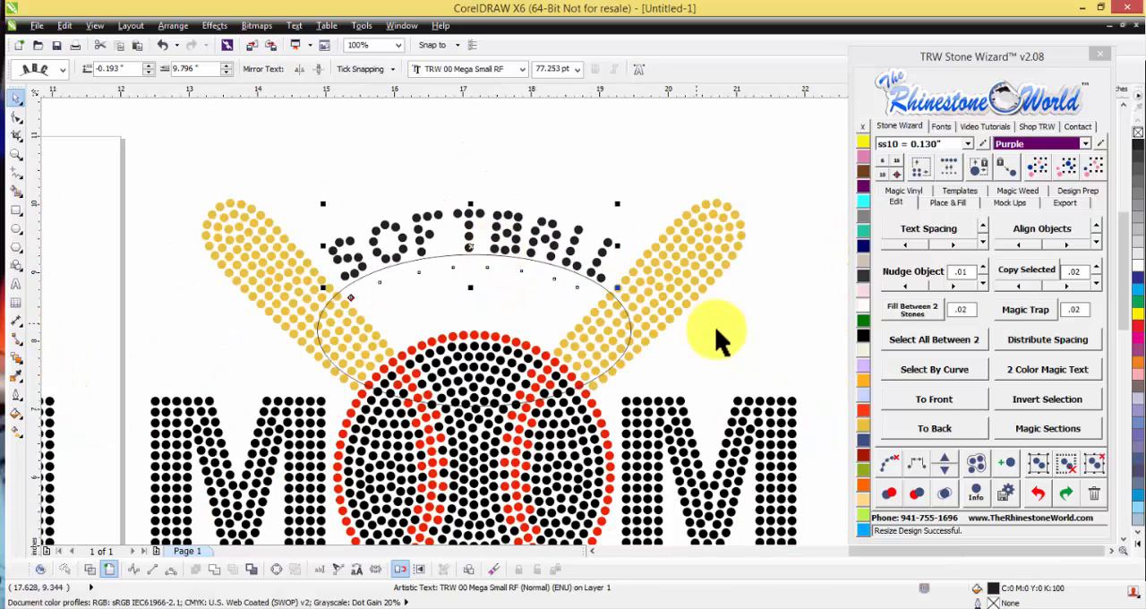
Step: Delete the control ellipse beneath the arched softball text
left_click(604, 304)
left_click(598, 285)
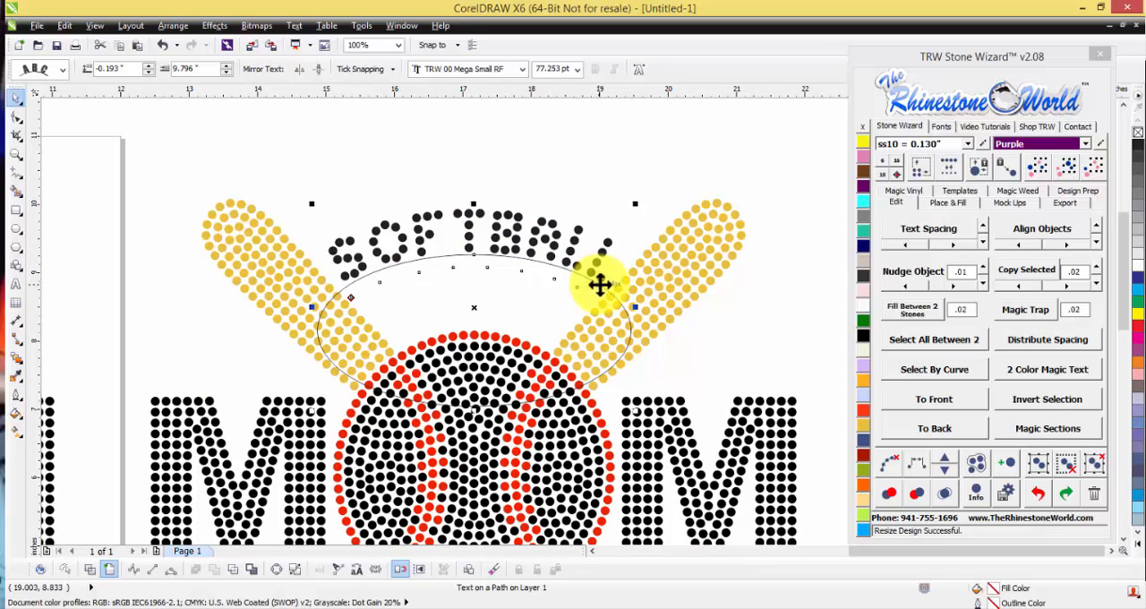
left_click(598, 286)
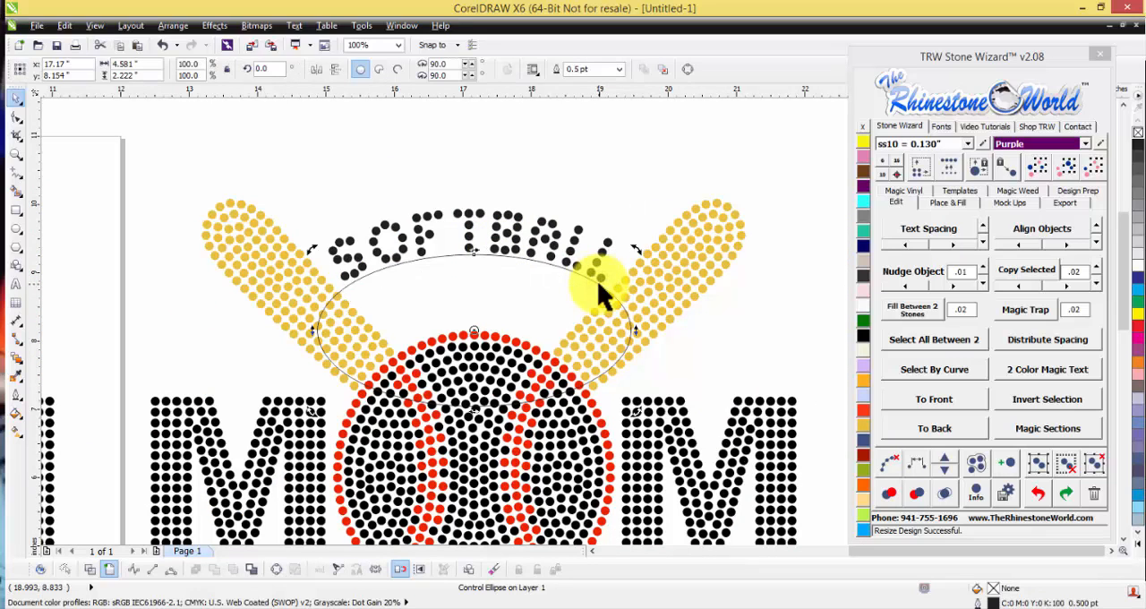
left_click(598, 247)
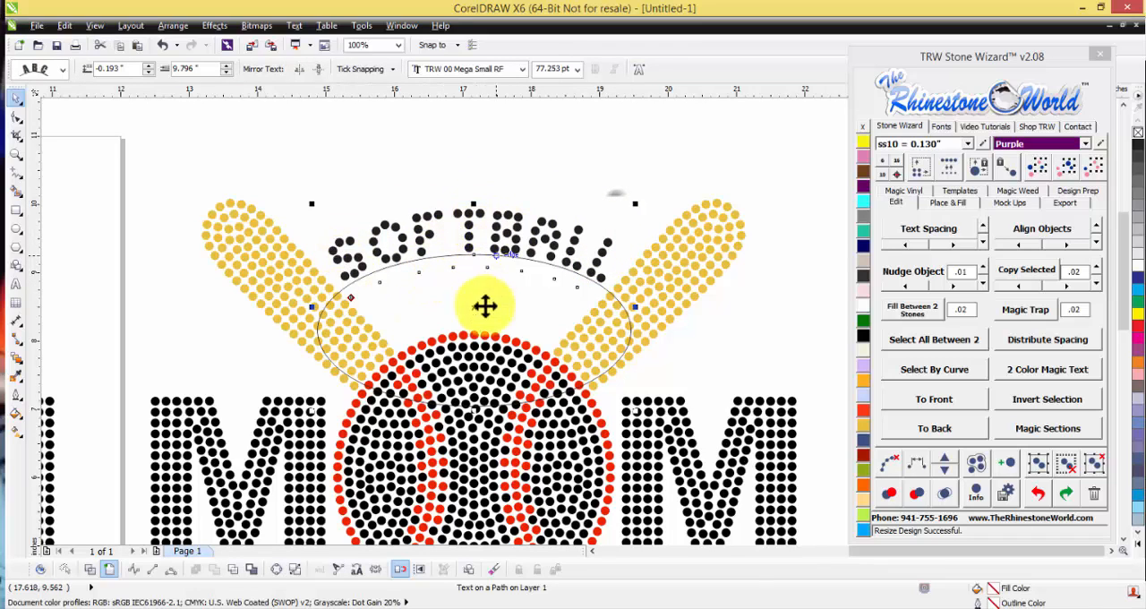
left_click(604, 288)
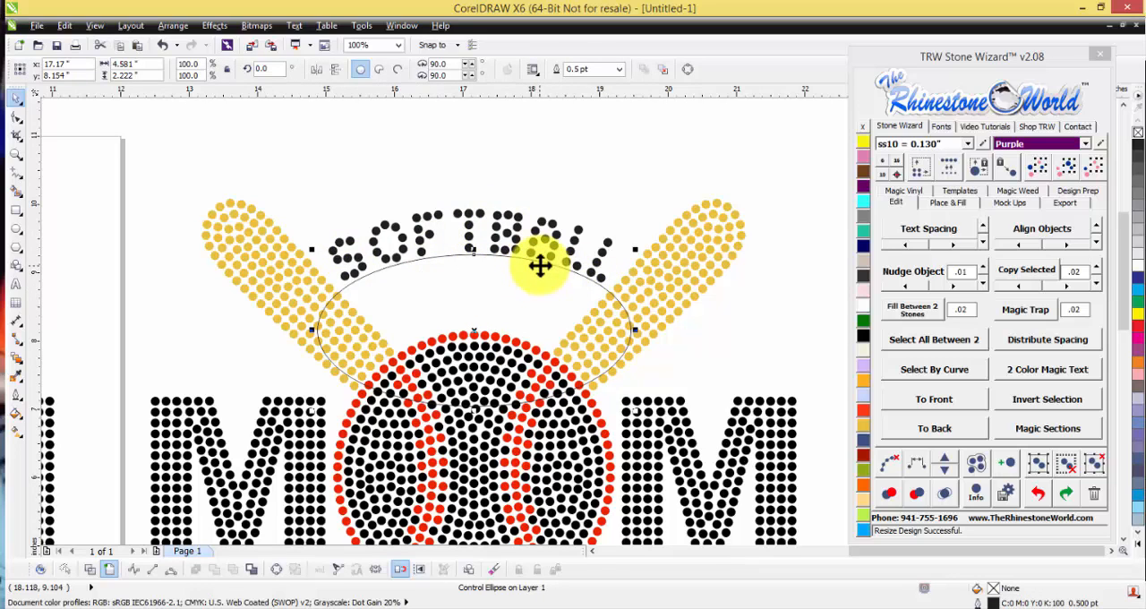
key("Escape")
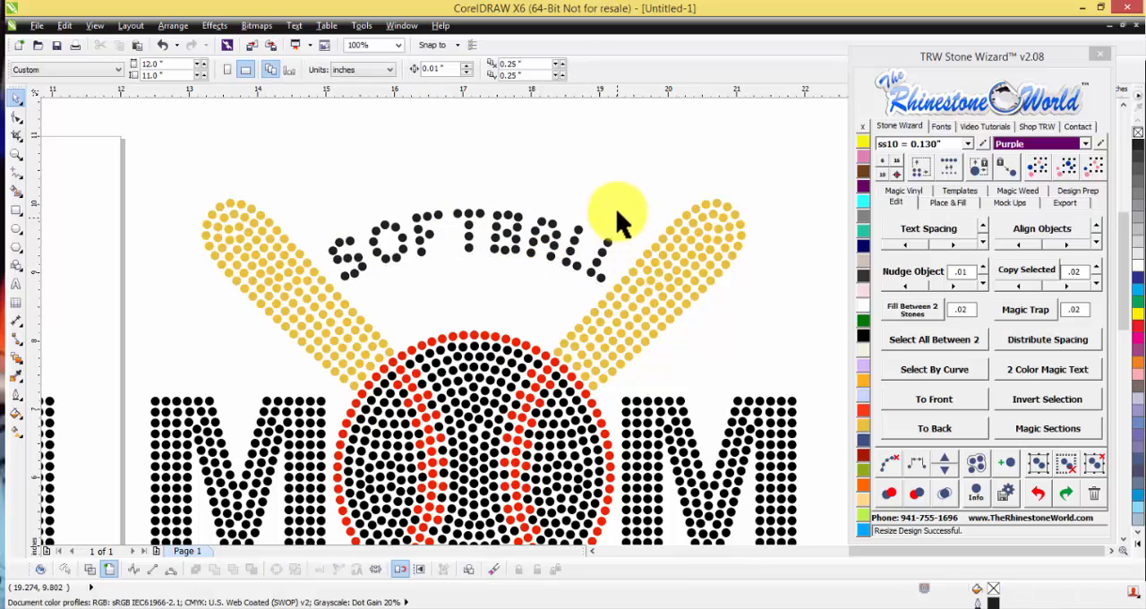
Step: Convert the arched softball text to curves and resize its stones with Stone Wizard to ss10 (0.130 inch)
scroll(563, 235, "down", 1)
scroll(561, 230, "up", 1)
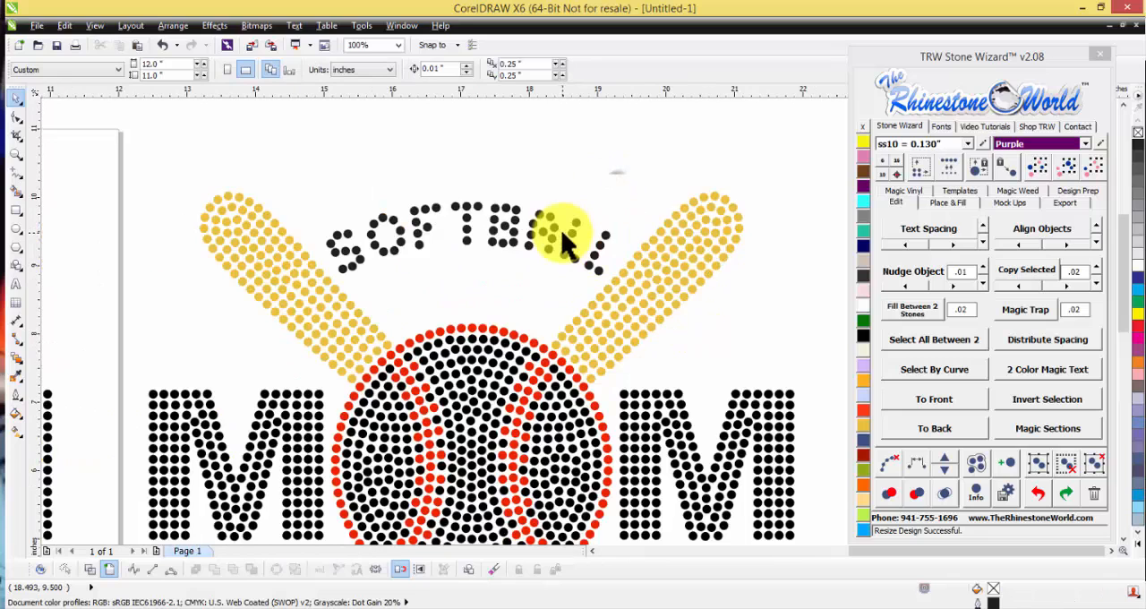
left_click(561, 235)
left_click(884, 172)
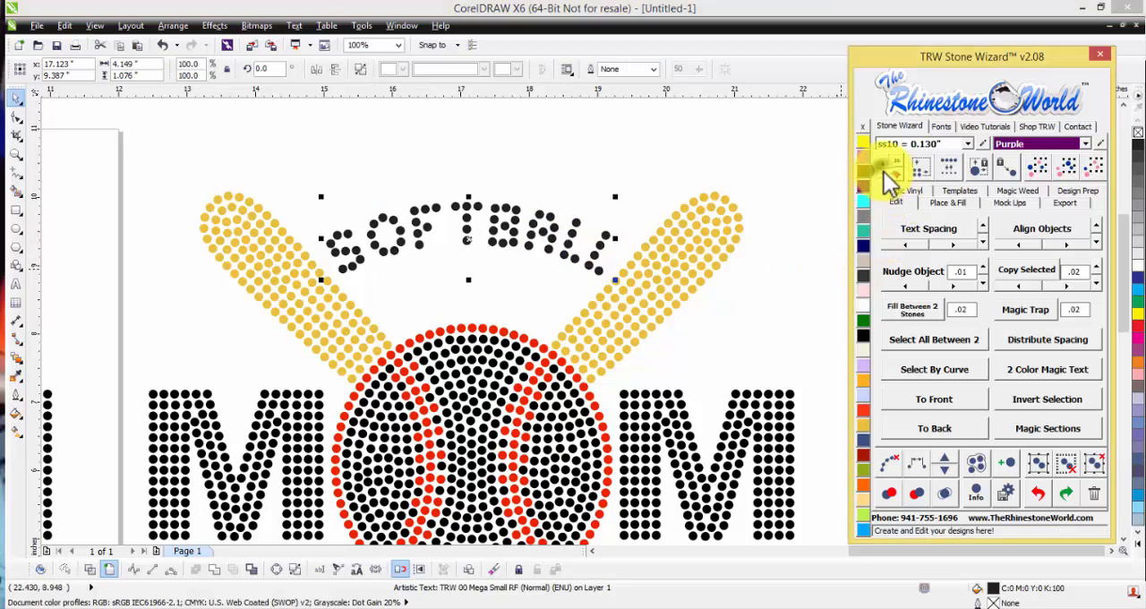
left_click(658, 170)
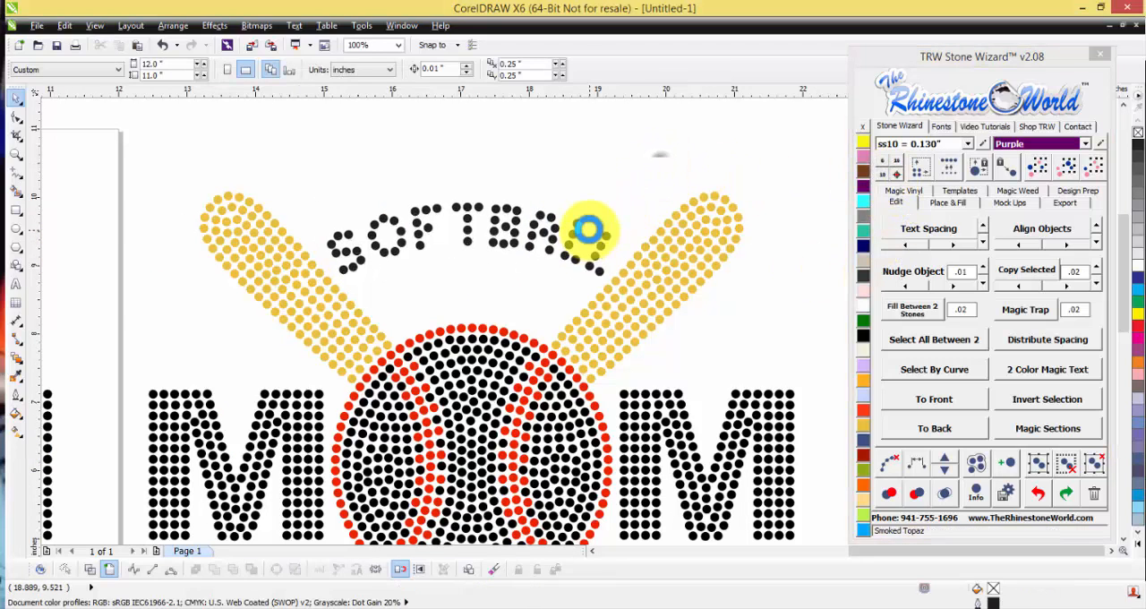
scroll(589, 234, "down", 1)
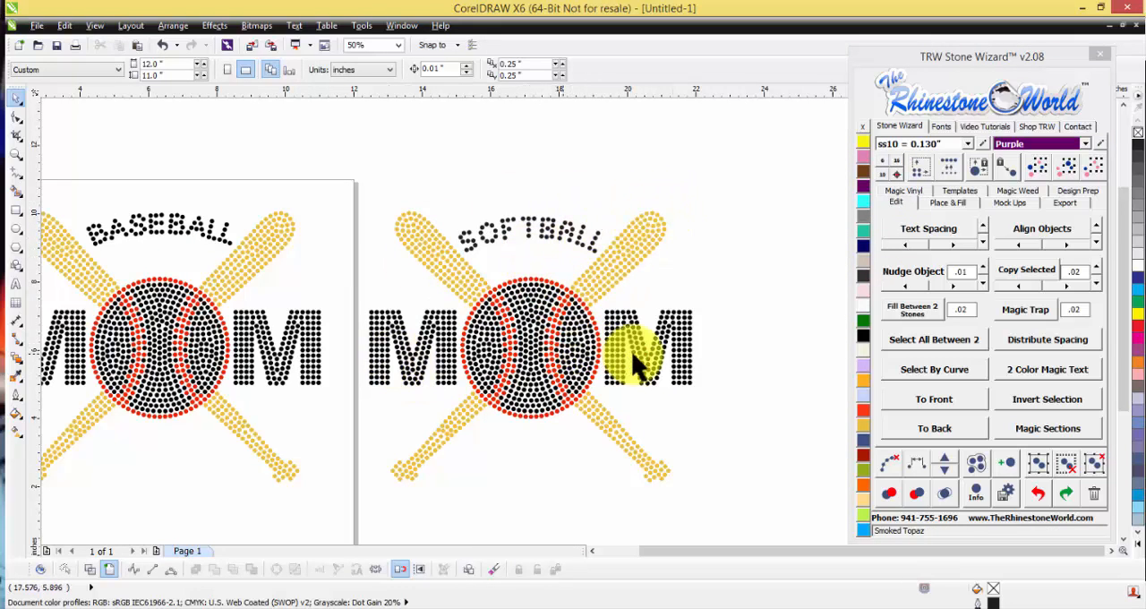
scroll(532, 256, "down", 1)
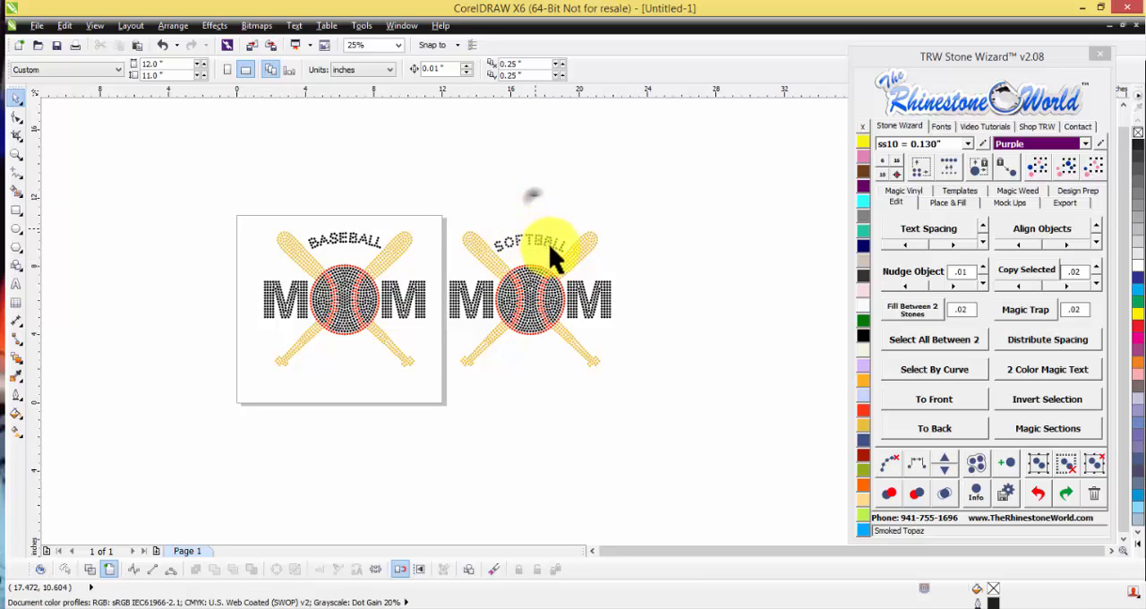
scroll(534, 251, "up", 1)
scroll(544, 242, "up", 1)
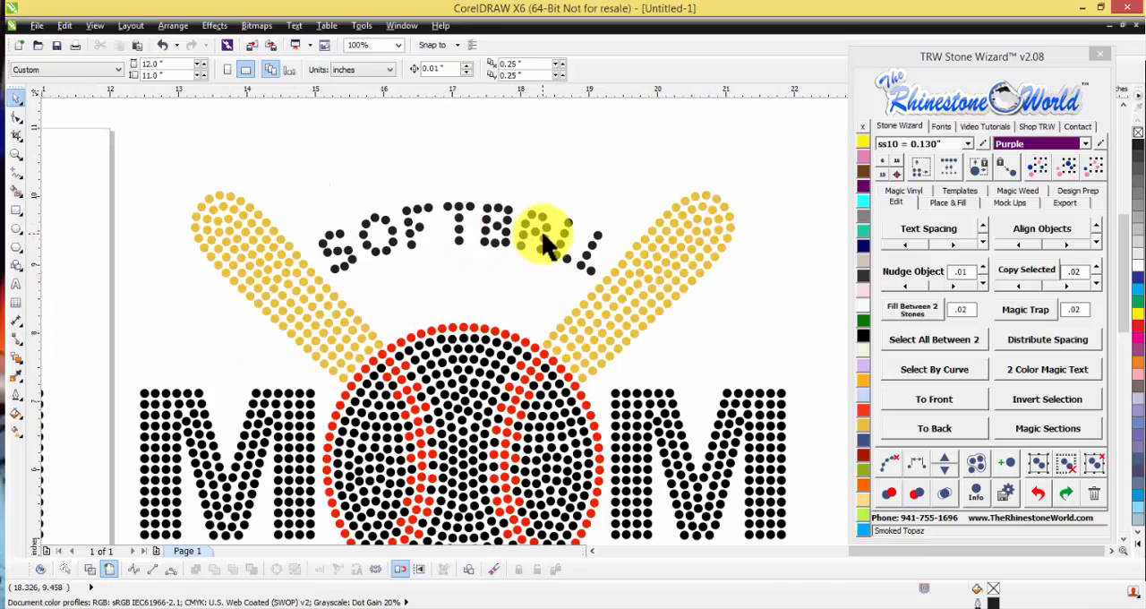
Step: Try to reshape the outline of one stone in the letter A of the softball text
double_click(548, 249)
scroll(544, 240, "up", 3)
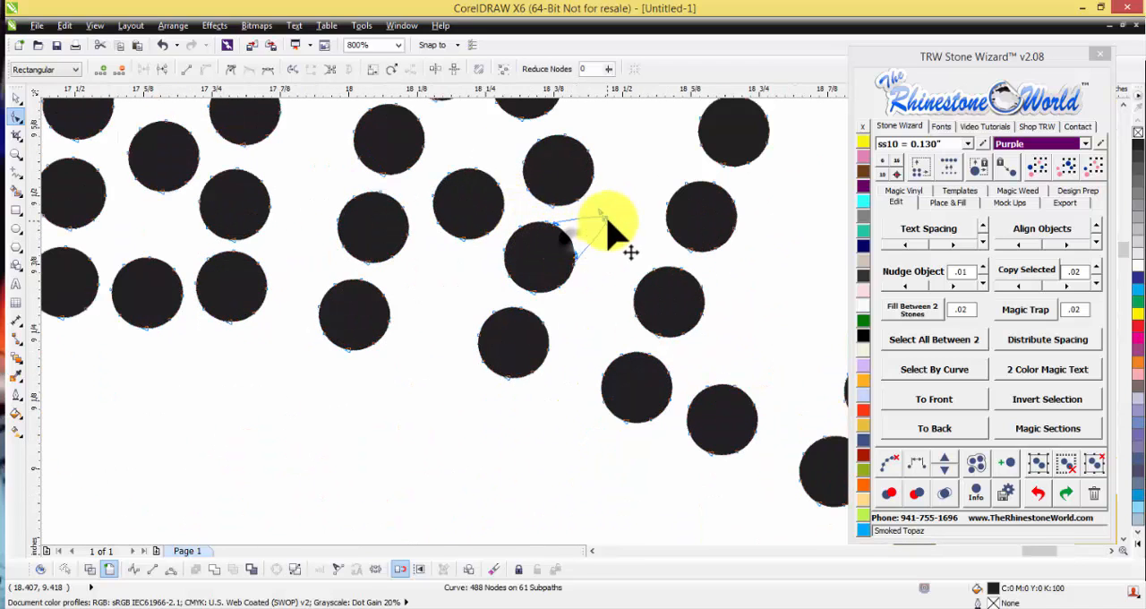
scroll(495, 240, "down", 2)
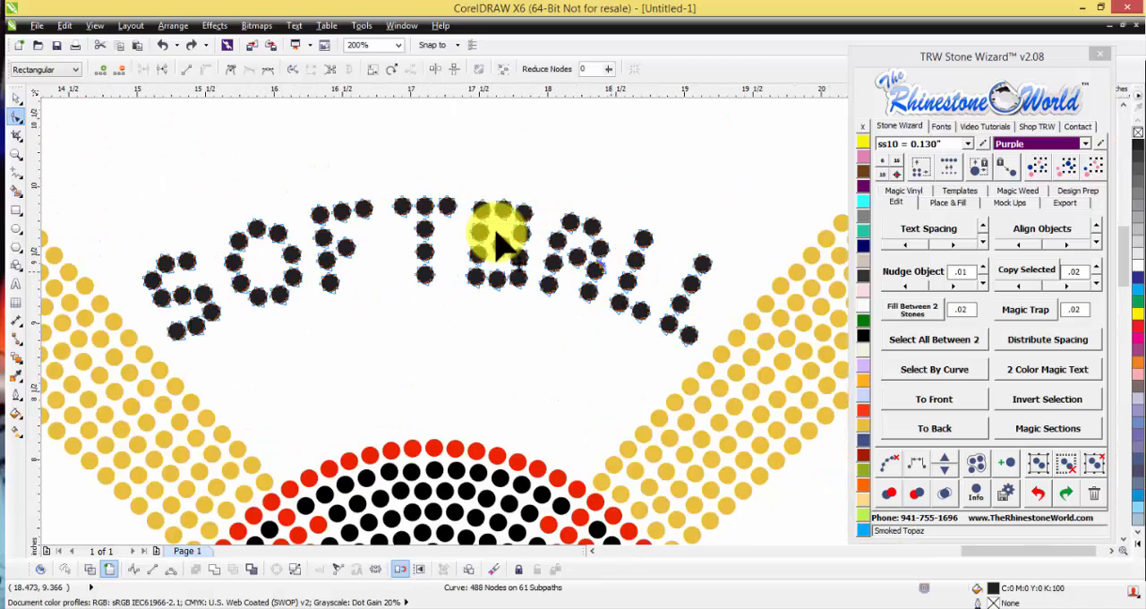
left_click(16, 97)
left_click(314, 184)
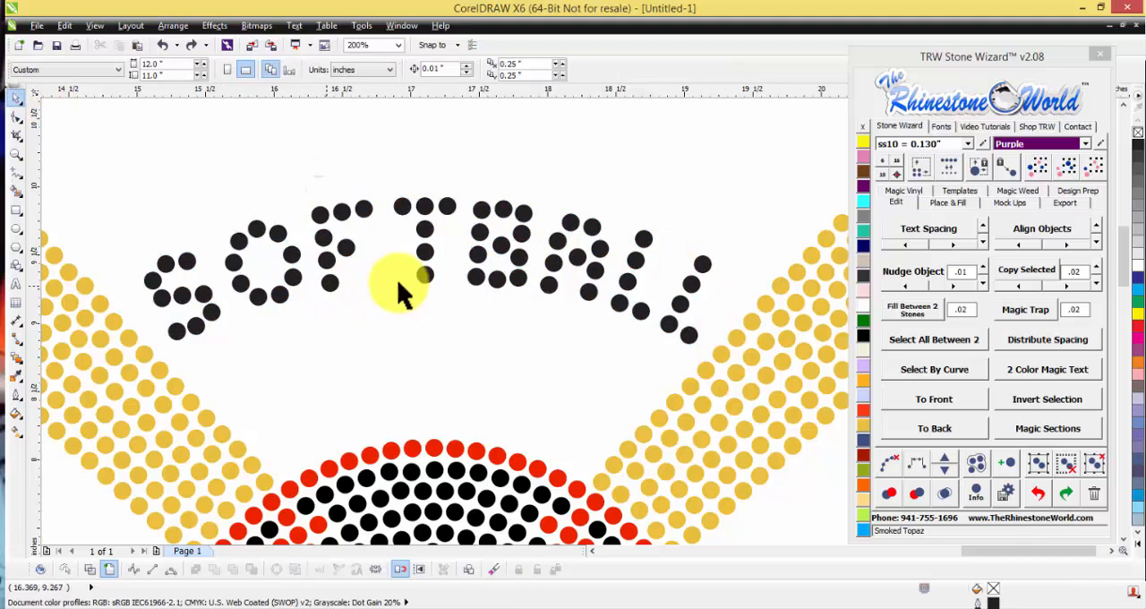
scroll(503, 262, "down", 1)
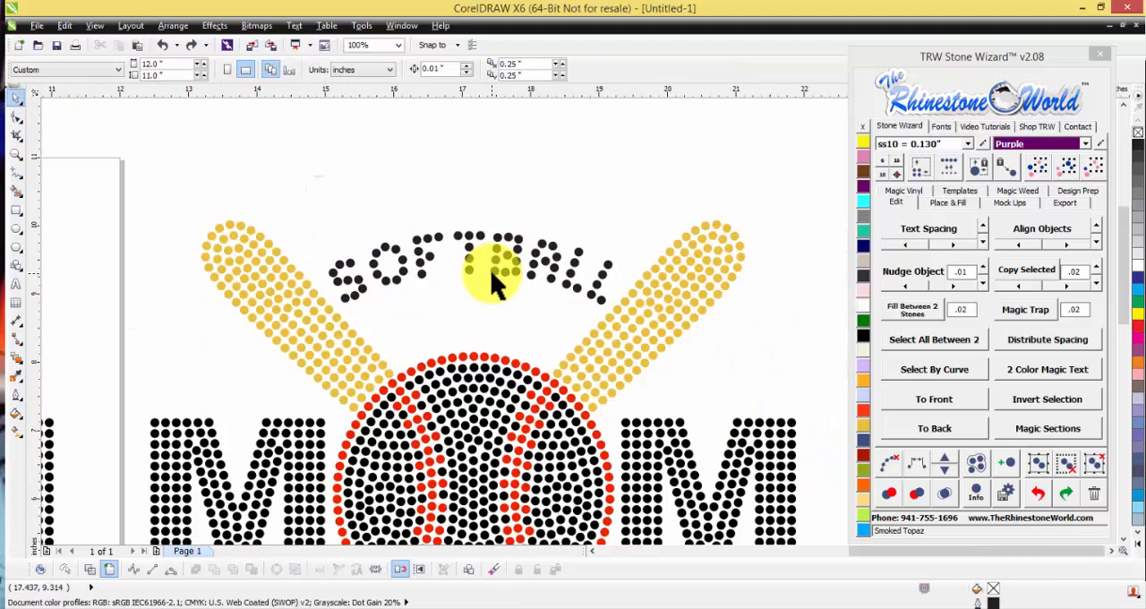
scroll(498, 285, "down", 1)
scroll(498, 284, "down", 1)
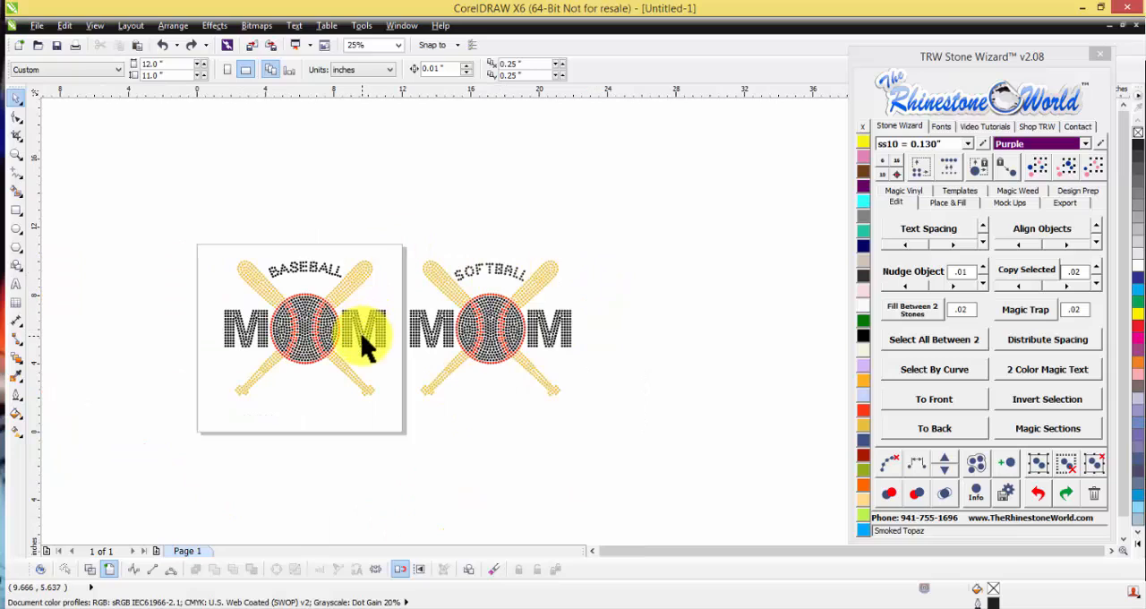